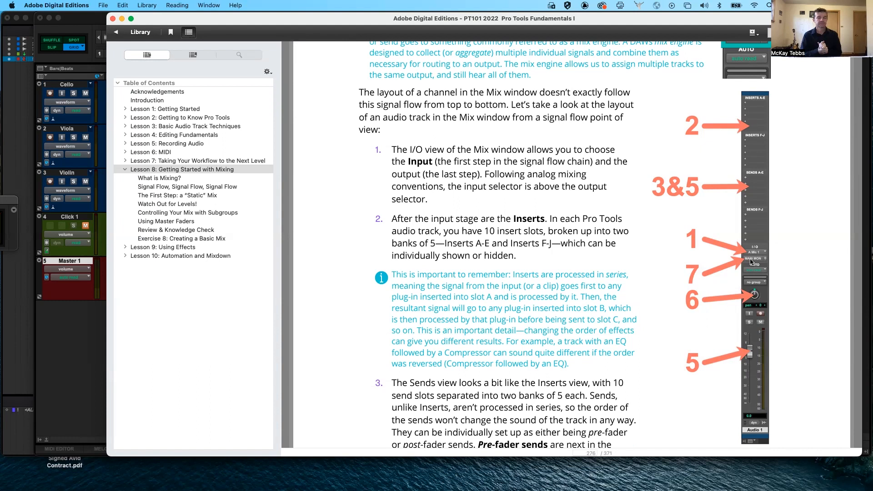
Switch to Pro Tools and show the Mix window of the string recording session.
{"action": "key", "text": "super+Tab"}
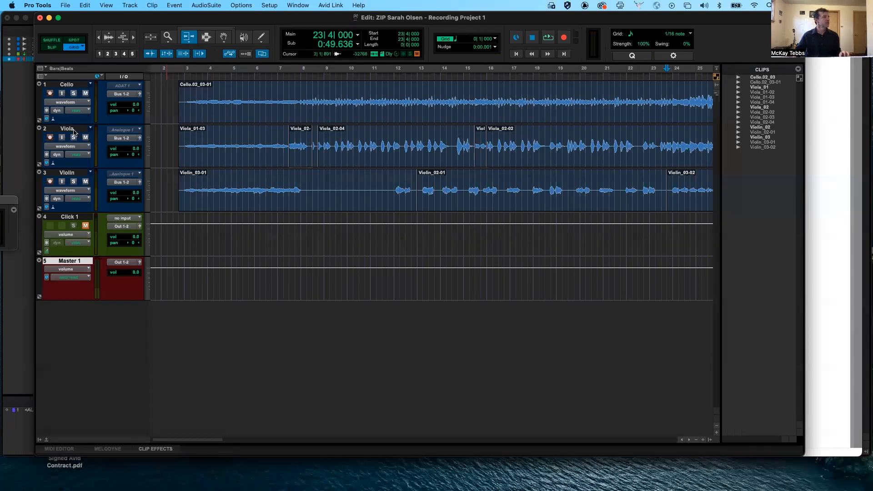
{"action": "scroll", "coordinate": [270, 127], "scroll_direction": "down", "scroll_amount": 1}
{"action": "scroll", "coordinate": [270, 128], "scroll_direction": "down", "scroll_amount": 2}
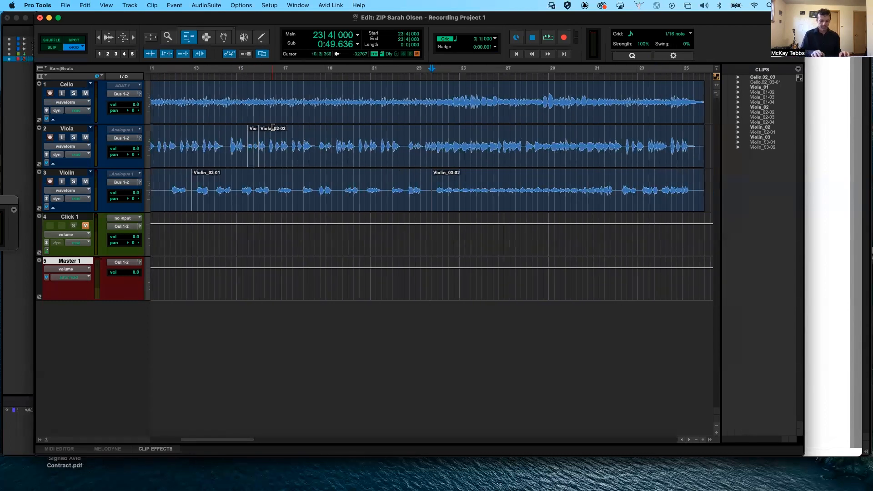
{"action": "key", "text": "super+equal"}
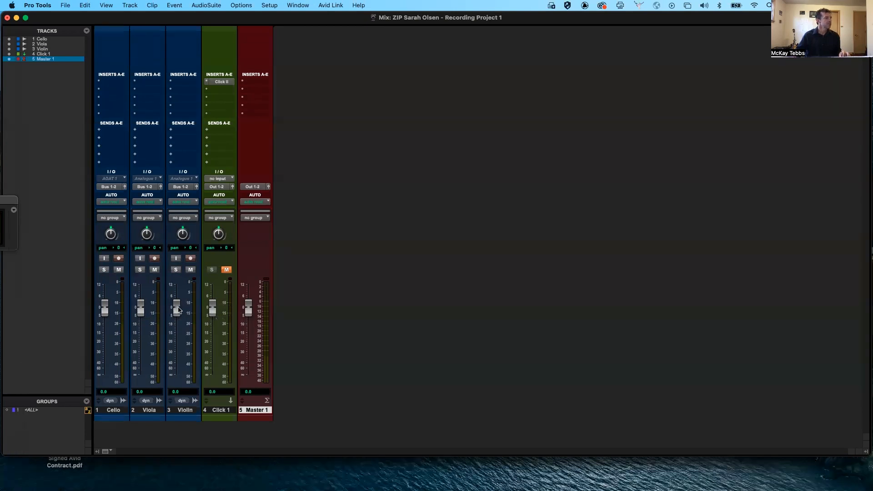
Lower the Violin, Viola and Cello faders to about -26, -21 and -19 dB, and reset all three to 0.0 dB.
{"action": "left_click_drag", "start_coordinate": [177, 311], "coordinate": [176, 350]}
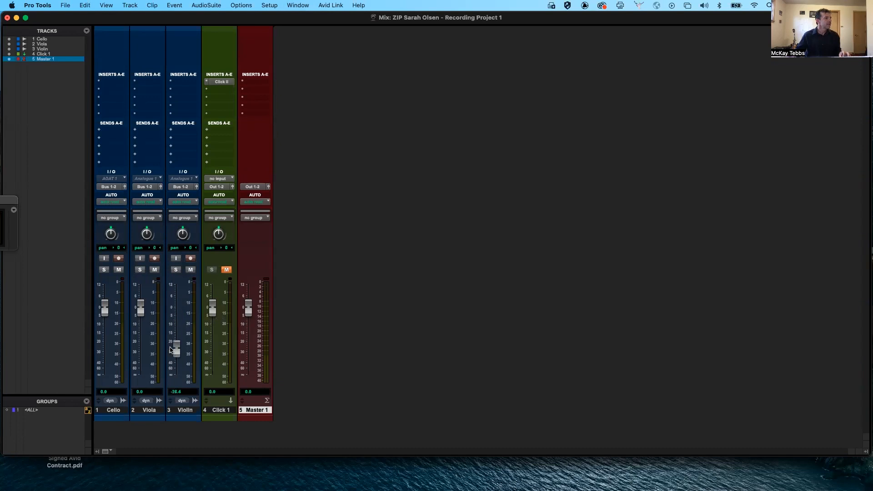
{"action": "left_click_drag", "start_coordinate": [141, 318], "coordinate": [134, 354]}
{"action": "left_click_drag", "start_coordinate": [104, 308], "coordinate": [104, 342]}
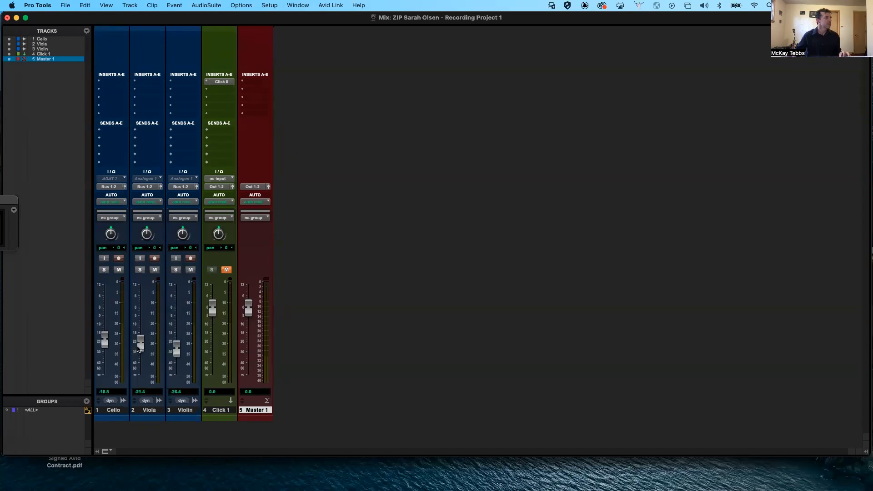
{"action": "left_click", "coordinate": [137, 345], "text": "alt"}
{"action": "left_click", "coordinate": [105, 344], "text": "alt"}
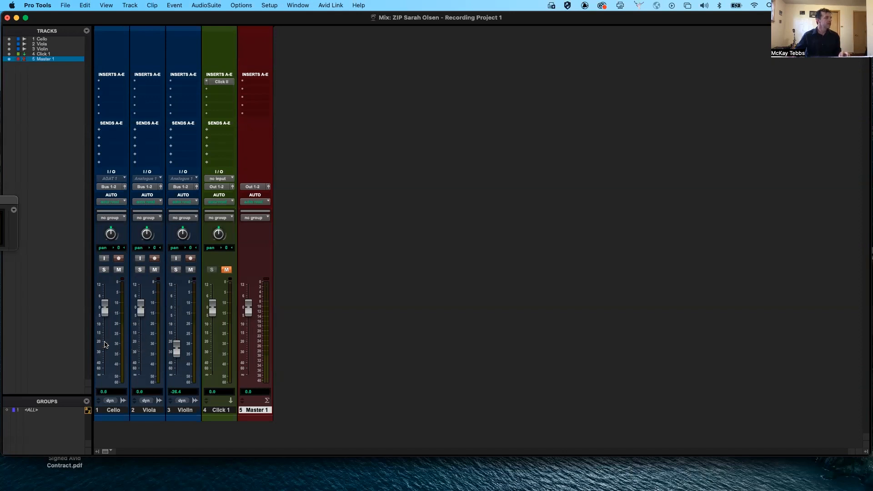
{"action": "left_click", "coordinate": [177, 351], "text": "alt"}
Lower the Violin fader to about -21.8 dB and the Viola fader to about -15.3 dB, and return both to 0.0 dB.
{"action": "left_click_drag", "start_coordinate": [177, 314], "coordinate": [177, 350]}
{"action": "left_click_drag", "start_coordinate": [140, 310], "coordinate": [135, 337]}
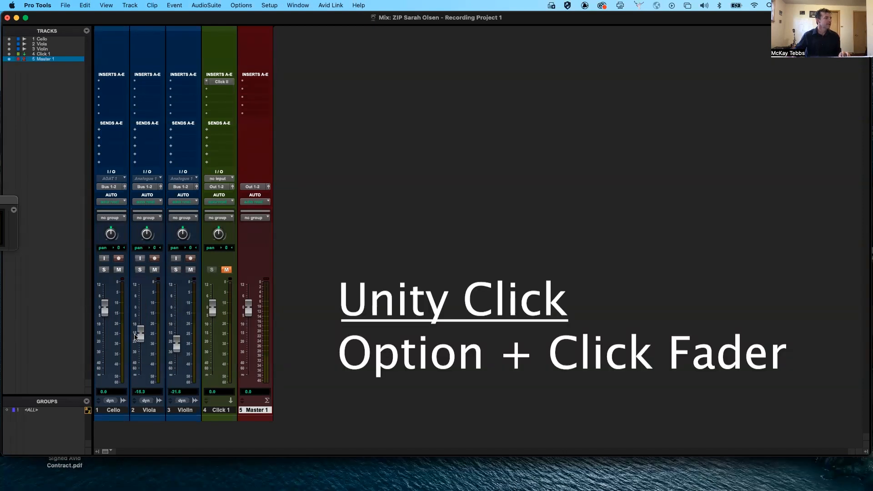
{"action": "left_click", "coordinate": [140, 336], "text": "alt"}
{"action": "left_click", "coordinate": [177, 348], "text": "alt"}
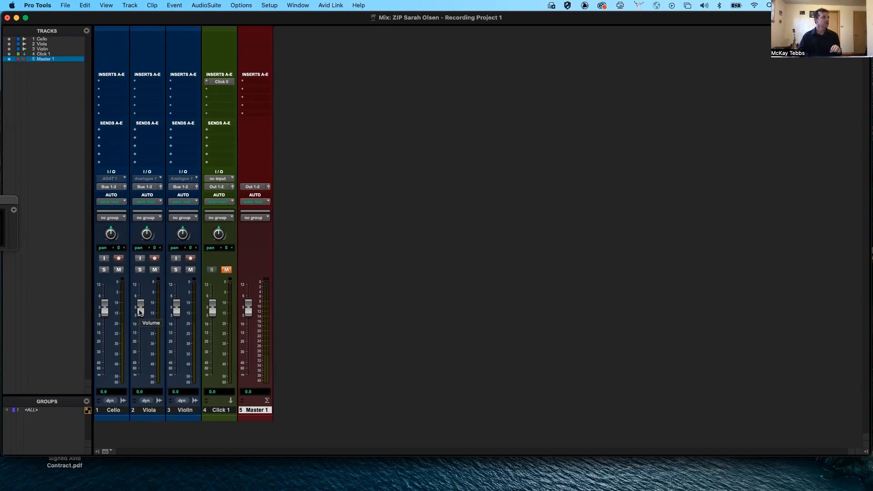
Play the session and set the faders to about -4.3 dB for Cello, -5.2 dB for Viola and -3.8 dB for Violin.
{"action": "key", "text": "space"}
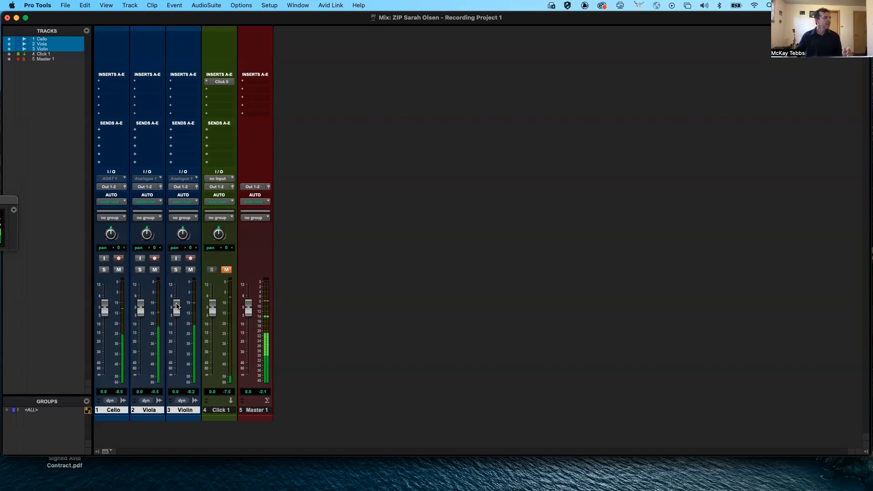
{"action": "left_click_drag", "start_coordinate": [177, 308], "coordinate": [177, 364]}
{"action": "left_click_drag", "start_coordinate": [140, 309], "coordinate": [129, 366]}
{"action": "mouse_move", "coordinate": [102, 313]}
{"action": "left_mouse_down"}
{"action": "mouse_move", "coordinate": [105, 371]}
{"action": "mouse_move", "coordinate": [108, 321]}
{"action": "left_mouse_up"}
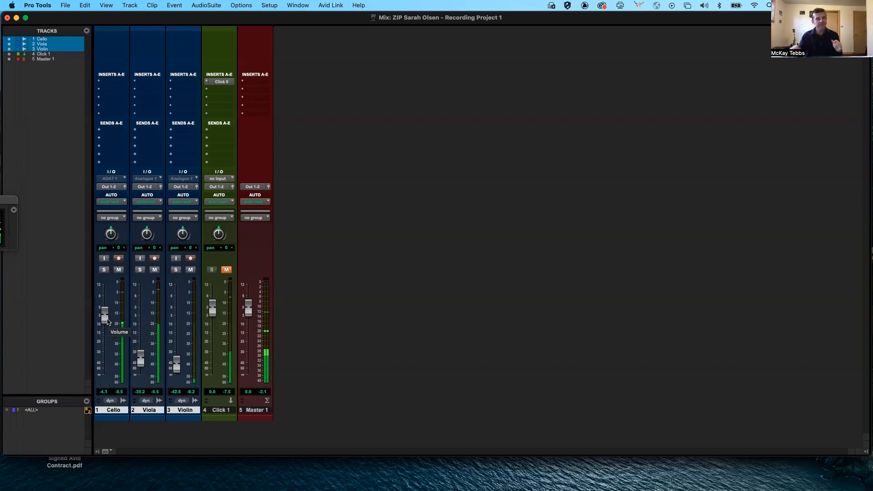
{"action": "left_click_drag", "start_coordinate": [136, 356], "coordinate": [141, 314]}
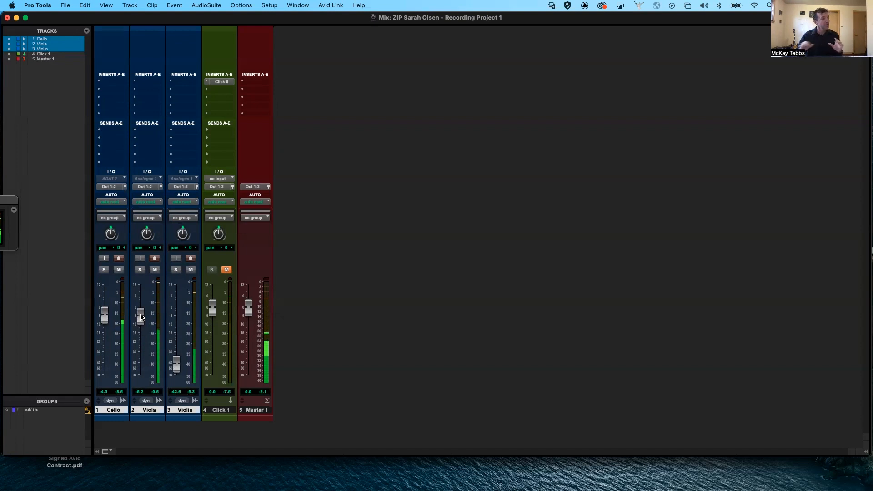
{"action": "left_click_drag", "start_coordinate": [177, 366], "coordinate": [183, 317]}
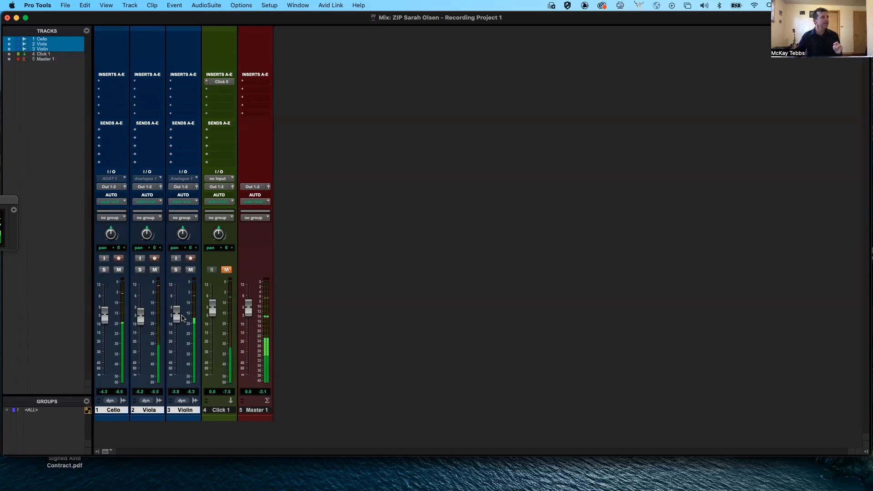
Rebalance the faders to about -10 dB for Cello, -11.0 dB for Viola, -3.0 dB for Violin and +3.1 dB for Master 1.
{"action": "left_click_drag", "start_coordinate": [141, 319], "coordinate": [103, 333]}
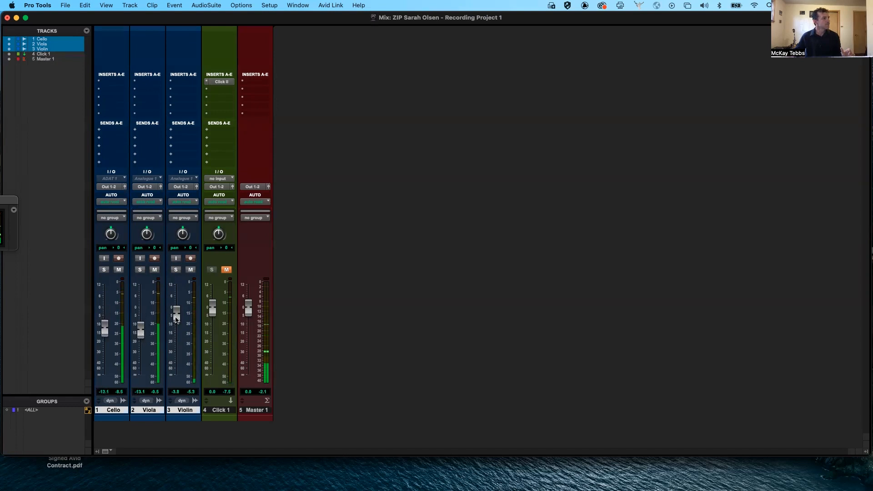
{"action": "left_click_drag", "start_coordinate": [177, 320], "coordinate": [173, 326]}
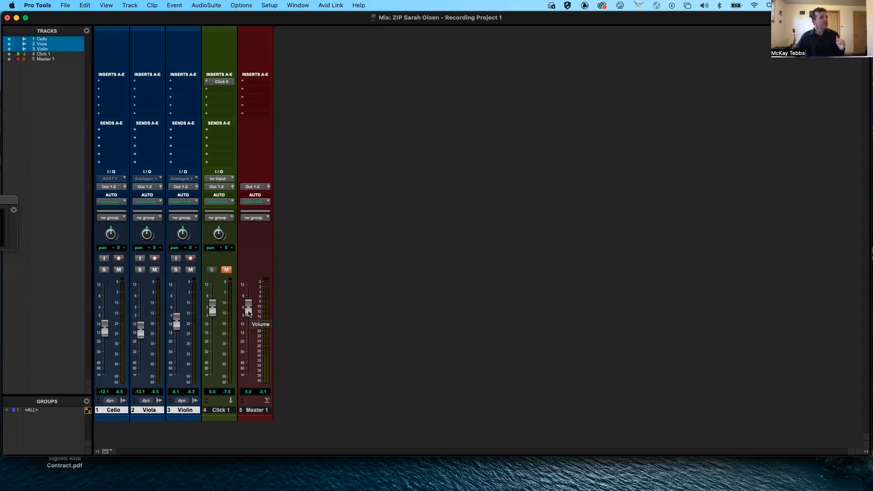
{"action": "left_click_drag", "start_coordinate": [249, 313], "coordinate": [249, 309]}
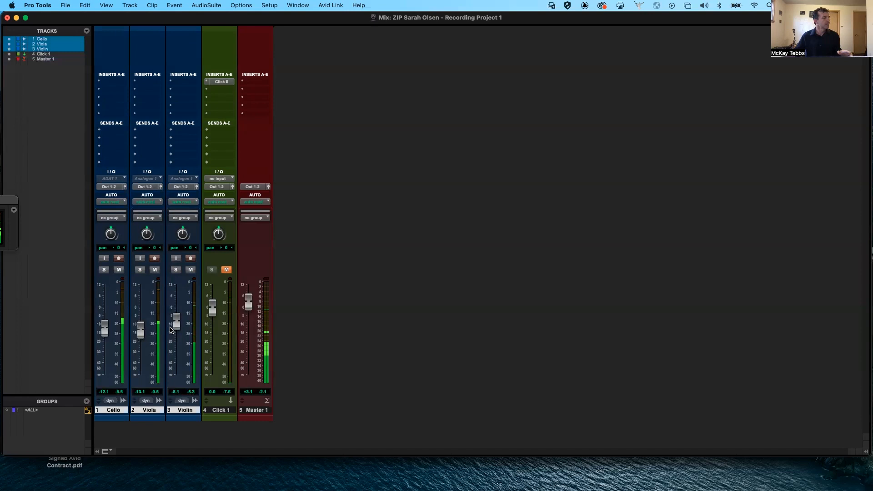
{"action": "left_click_drag", "start_coordinate": [177, 325], "coordinate": [107, 329]}
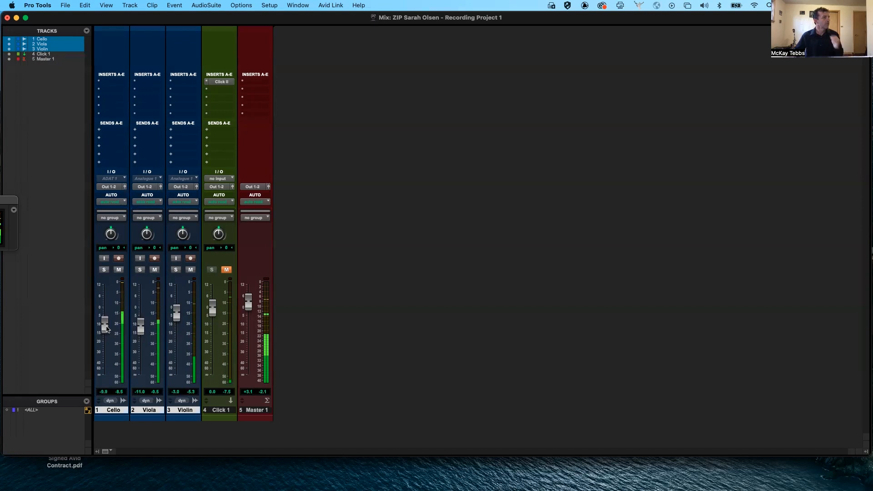
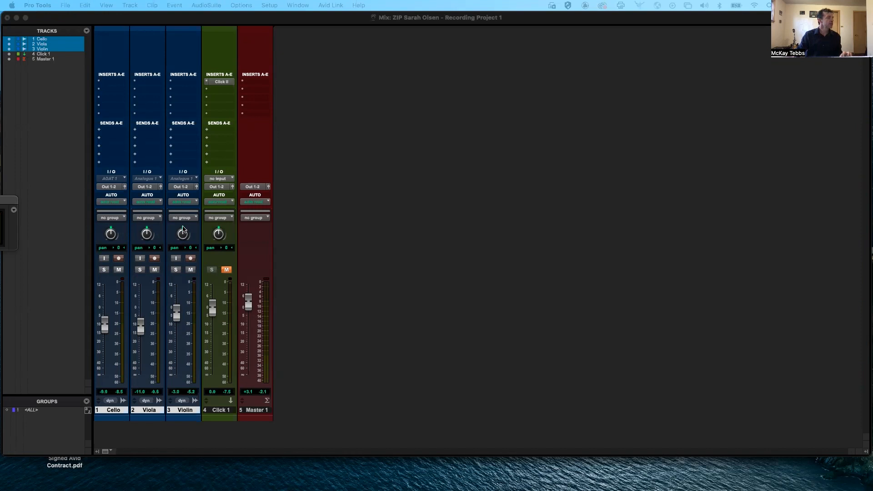
Pan Viola 61 right and Cello 61 left, and raise their faders to about -7.8 dB and +0.4 dB.
{"action": "left_click_drag", "start_coordinate": [145, 234], "coordinate": [146, 217]}
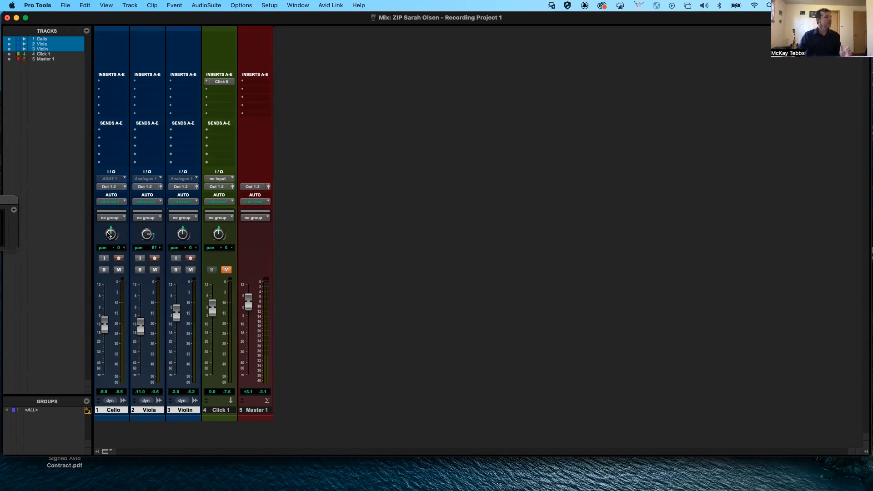
{"action": "left_click_drag", "start_coordinate": [109, 234], "coordinate": [103, 252]}
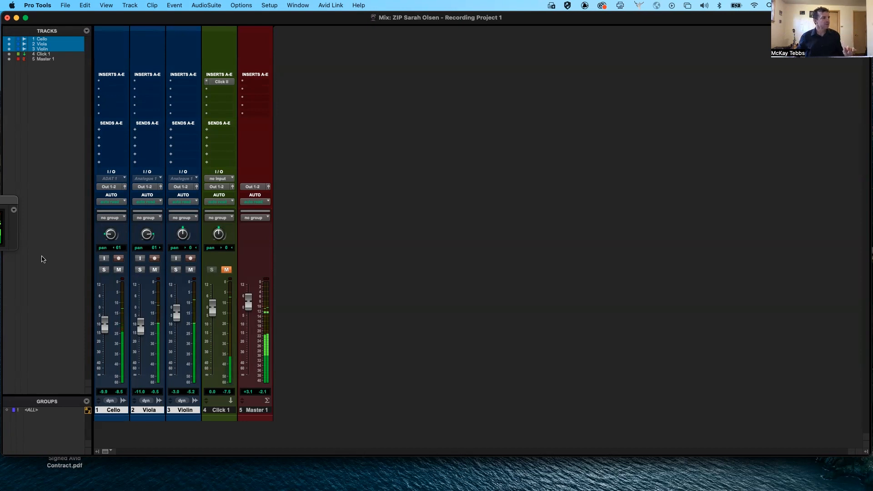
{"action": "left_click_drag", "start_coordinate": [104, 330], "coordinate": [141, 325]}
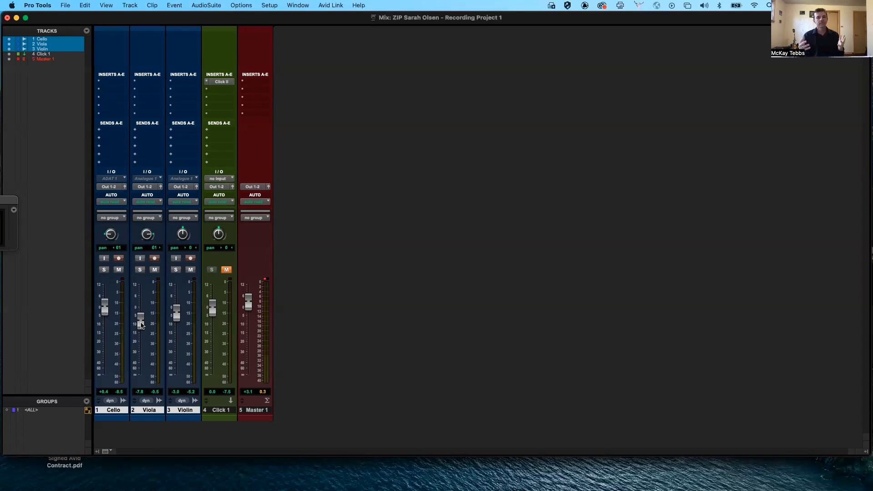
Solo the Violin track and add an EQ3 7-Band (mono) plug-in to its first insert slot.
{"action": "left_click", "coordinate": [176, 270]}
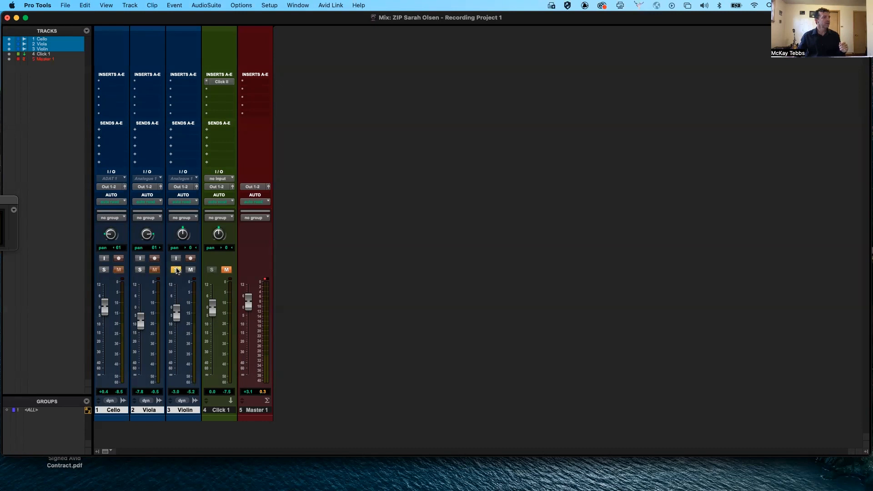
{"action": "left_click", "coordinate": [178, 85]}
{"action": "mouse_move", "coordinate": [209, 82]}
{"action": "mouse_move", "coordinate": [262, 85]}
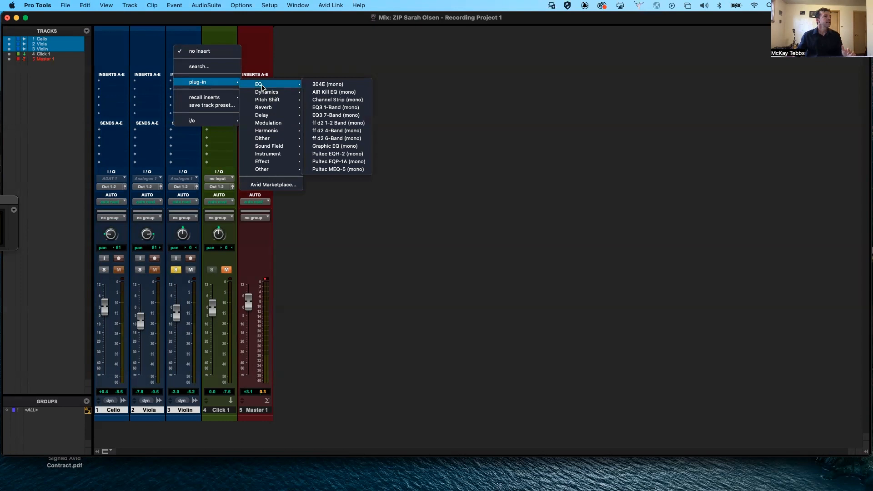
{"action": "left_click", "coordinate": [340, 116]}
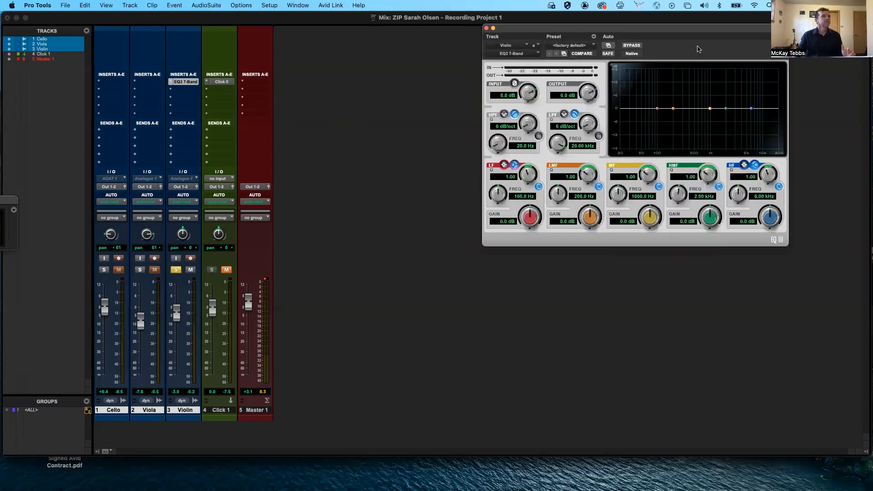
{"action": "left_click_drag", "start_coordinate": [676, 33], "coordinate": [463, 131]}
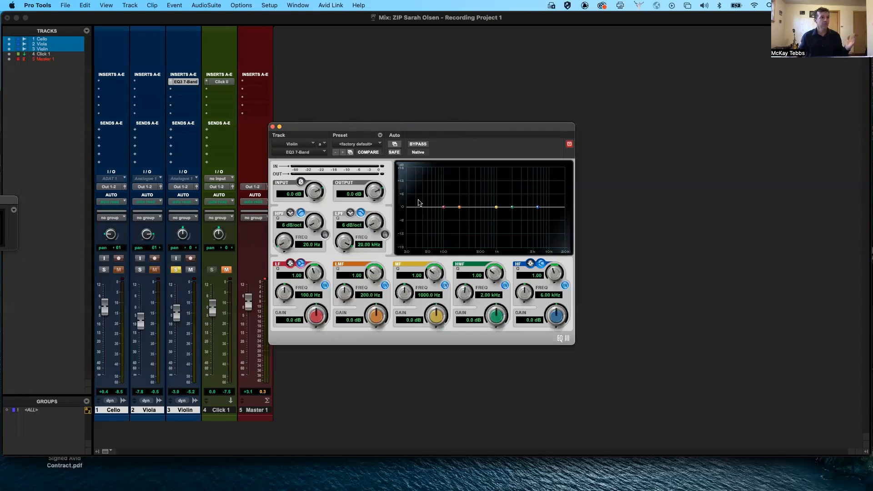
Boost the Violin EQ's HMF band about 10.4 dB at 5.40 kHz with Q 3.27, and cut HF about 1.3 dB at 5.60 kHz.
{"action": "left_click_drag", "start_coordinate": [538, 209], "coordinate": [517, 182]}
{"action": "left_click_drag", "start_coordinate": [465, 300], "coordinate": [468, 303]}
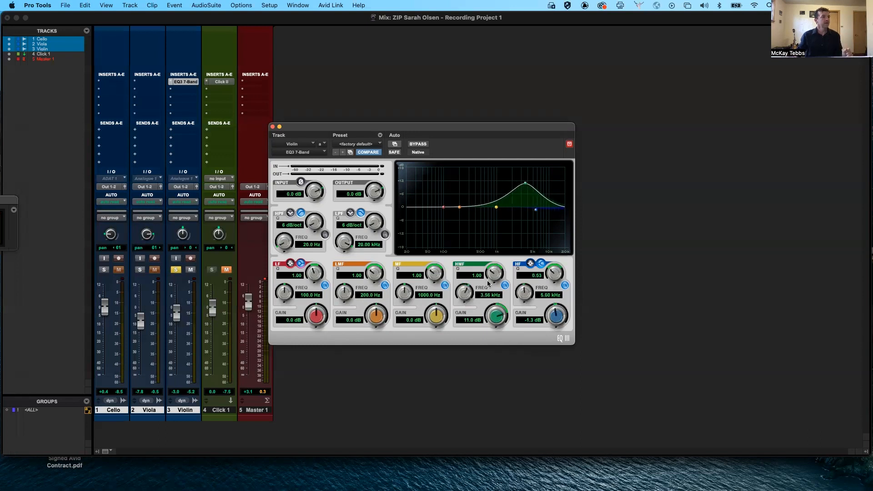
{"action": "left_click_drag", "start_coordinate": [494, 274], "coordinate": [491, 253]}
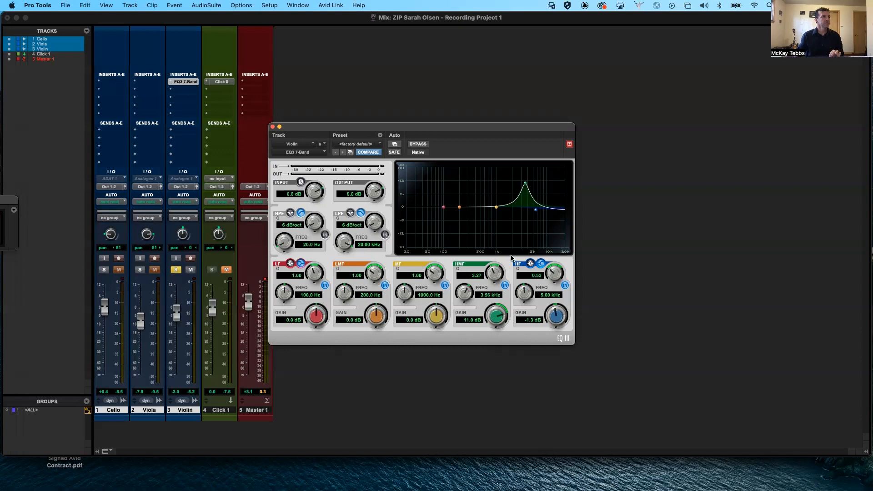
{"action": "key", "text": "space"}
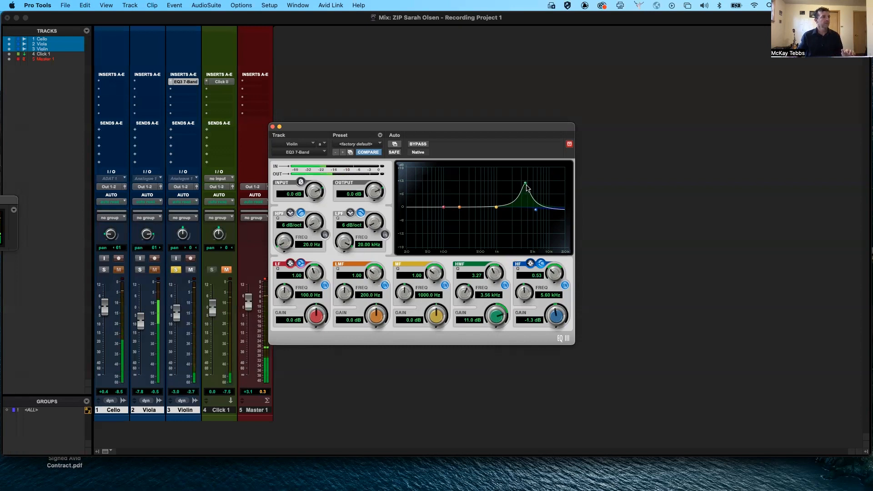
{"action": "mouse_move", "coordinate": [526, 186]}
{"action": "left_mouse_down"}
{"action": "mouse_move", "coordinate": [448, 184]}
{"action": "mouse_move", "coordinate": [528, 185]}
{"action": "mouse_move", "coordinate": [534, 197]}
{"action": "mouse_move", "coordinate": [534, 186]}
{"action": "left_mouse_up"}
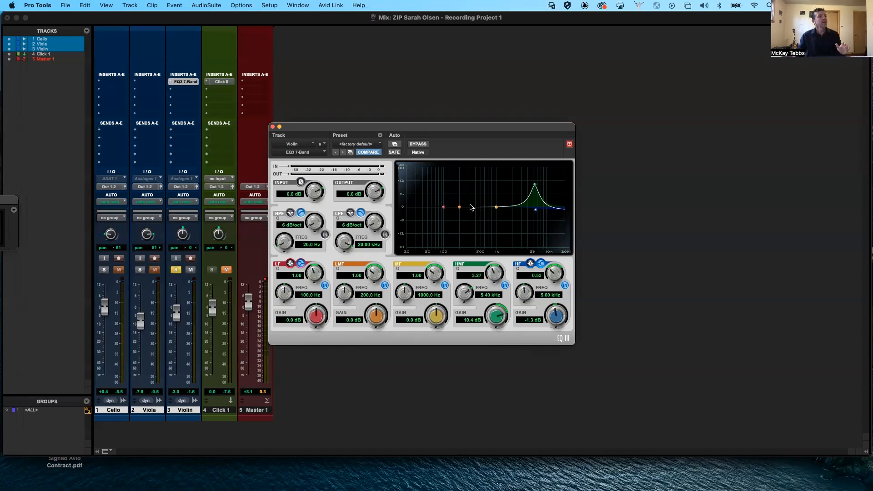
Look through the Violin EQ's Strings presets without choosing one, and close the plug-in window.
{"action": "left_click", "coordinate": [374, 144]}
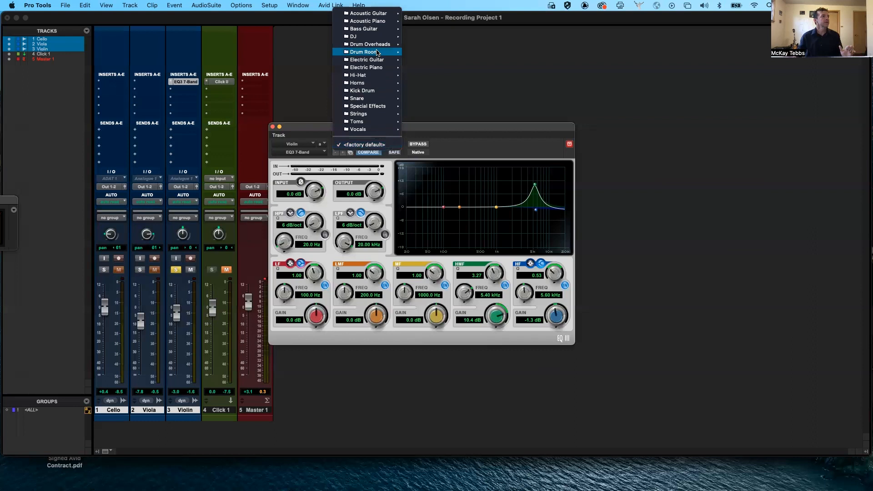
{"action": "mouse_move", "coordinate": [381, 114]}
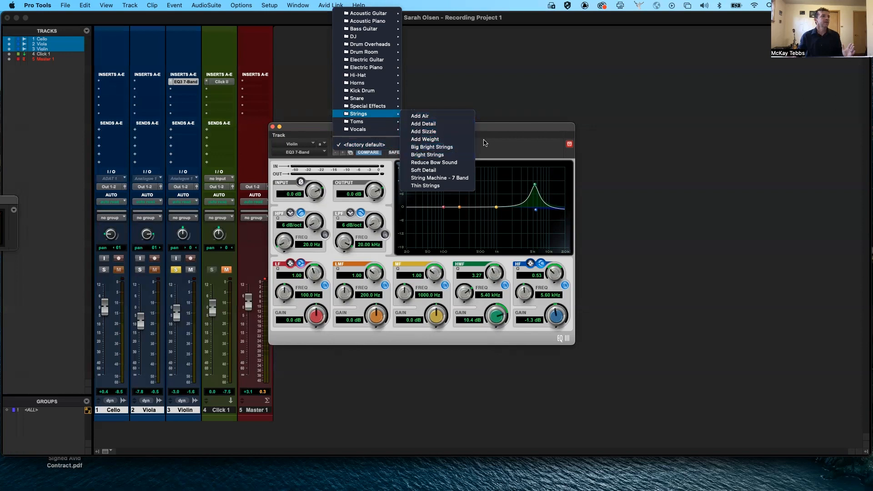
{"action": "left_click", "coordinate": [507, 130]}
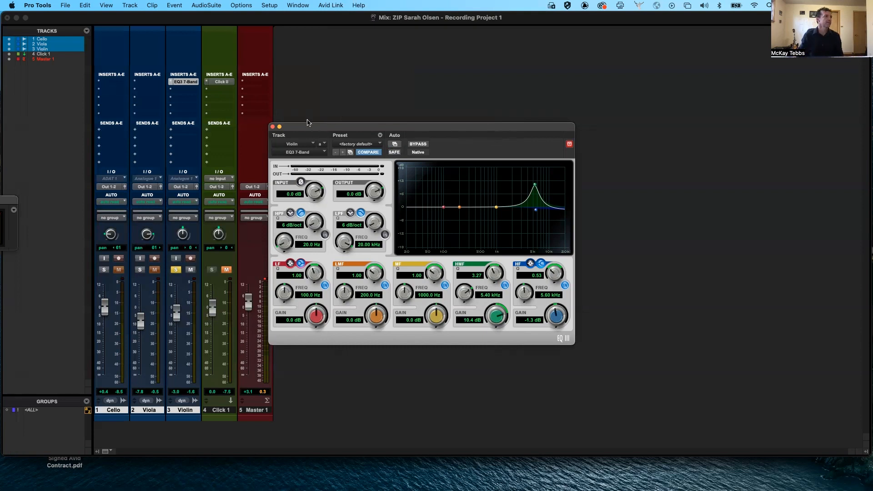
{"action": "left_click", "coordinate": [272, 127]}
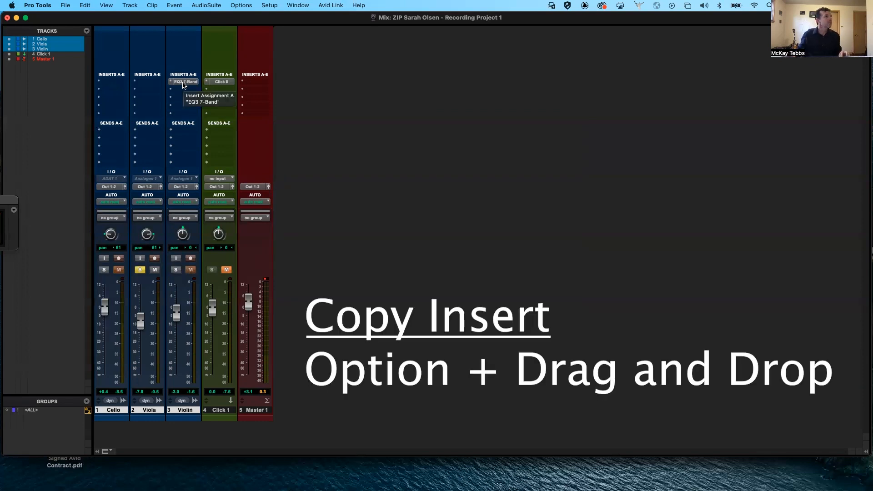
Copy the Violin's EQ3 7-Band insert to the Viola's first insert slot, open the copy and start playback.
{"action": "left_click_drag", "start_coordinate": [183, 84], "coordinate": [145, 84]}
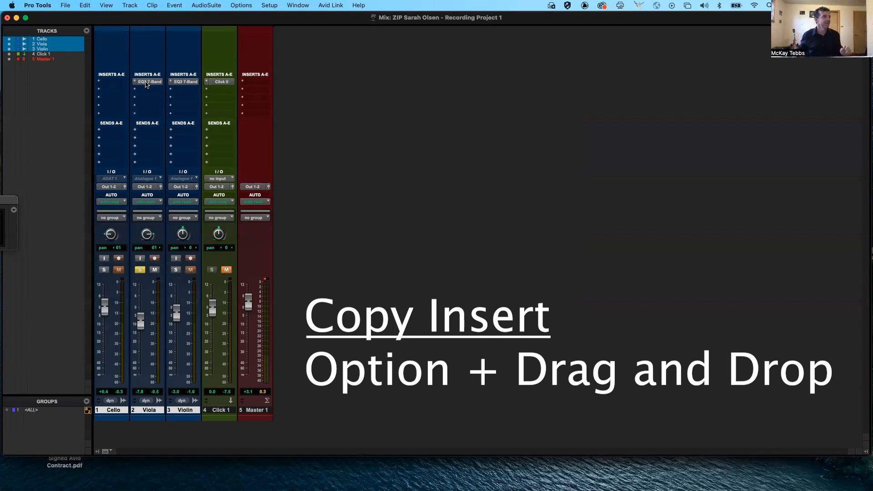
{"action": "left_click", "coordinate": [146, 82]}
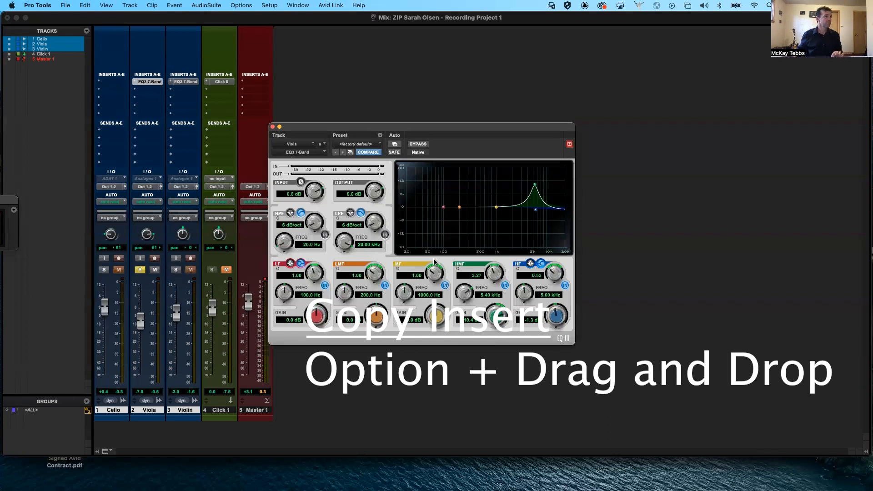
{"action": "key", "text": "space"}
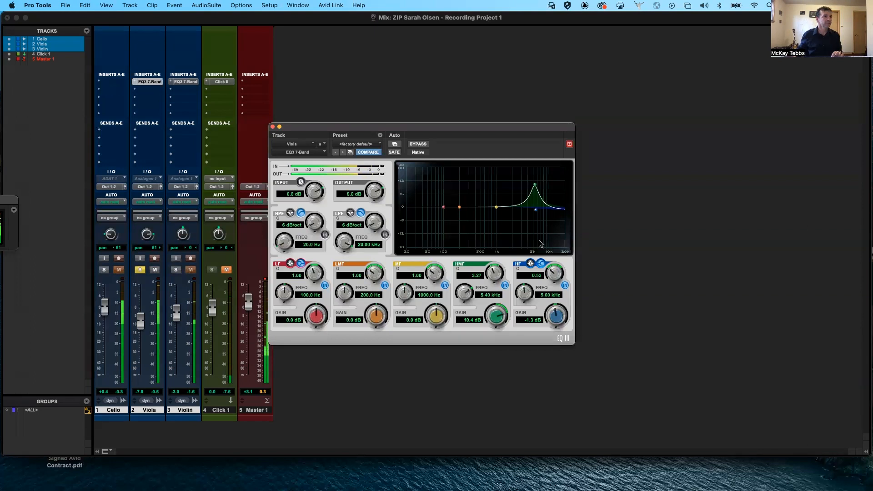
Boost the Viola EQ's MF band about 7.1 dB at 886 Hz with Q 3.55 and HMF about 5.9 dB at 5.40 kHz, and close the plug-in.
{"action": "left_click_drag", "start_coordinate": [535, 185], "coordinate": [495, 184]}
{"action": "left_click_drag", "start_coordinate": [429, 273], "coordinate": [429, 250]}
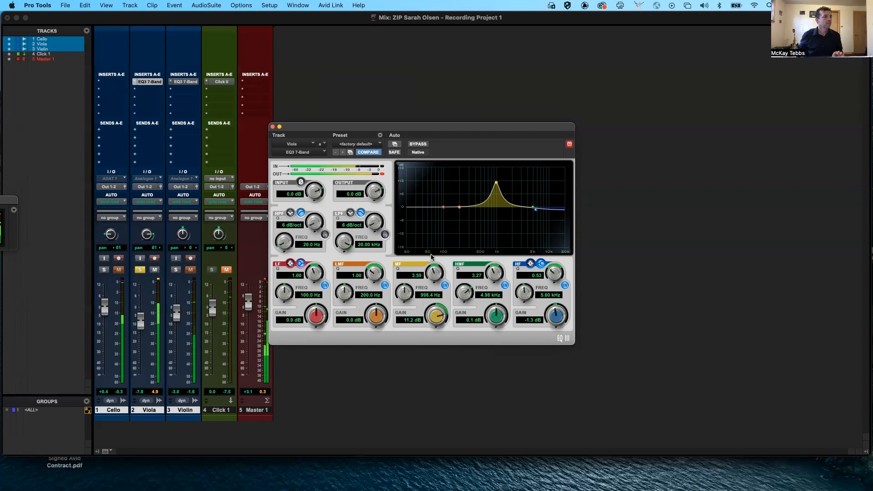
{"action": "left_click_drag", "start_coordinate": [496, 183], "coordinate": [534, 195]}
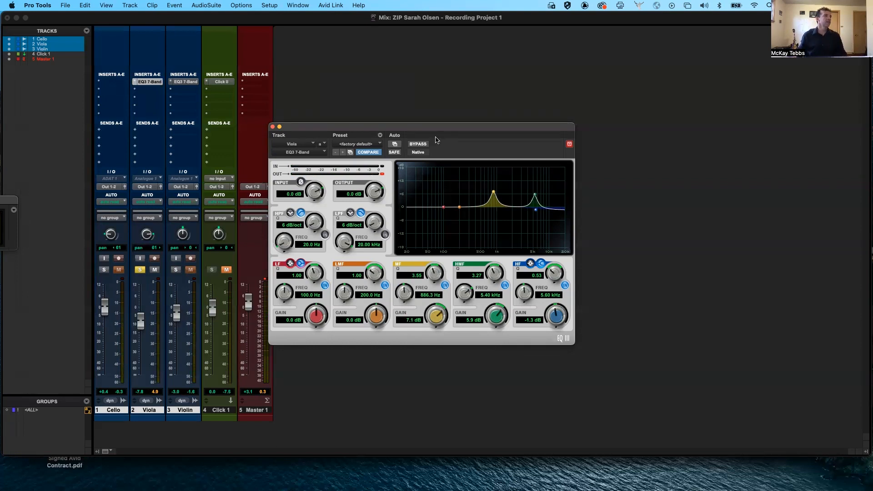
{"action": "left_click", "coordinate": [273, 127]}
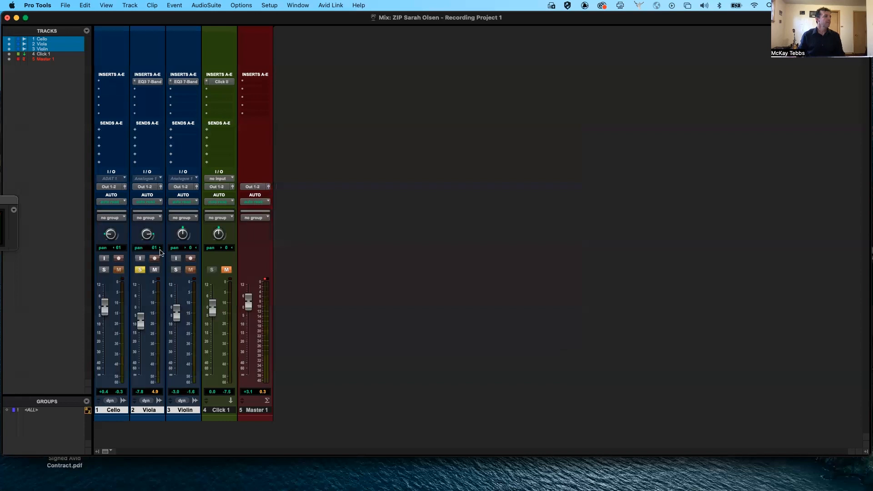
Solo the Cello instead of the Viola, copy the Viola's EQ3 7-Band insert to the Cello's first insert slot and open the copy.
{"action": "left_click", "coordinate": [105, 270]}
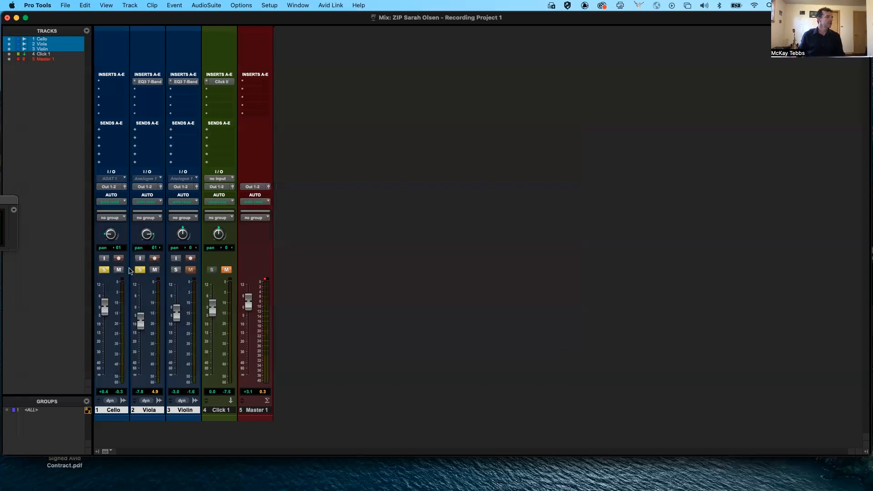
{"action": "left_click", "coordinate": [140, 270]}
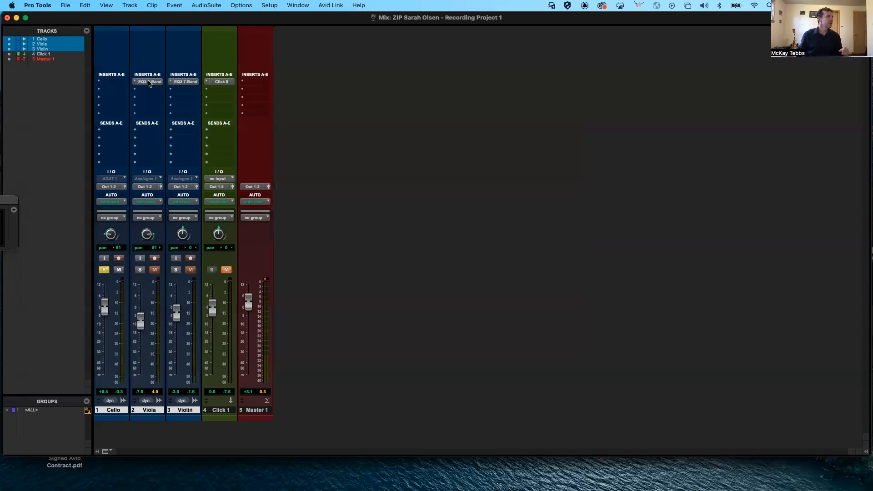
{"action": "left_click_drag", "start_coordinate": [148, 83], "coordinate": [113, 79]}
{"action": "left_click", "coordinate": [112, 81]}
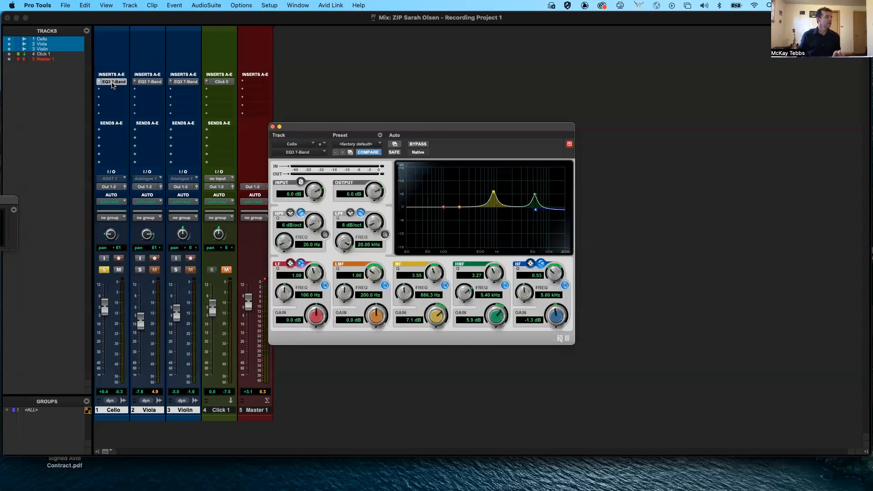
Flatten the Cello EQ's MF and HMF boosts to near 0 dB and cut its LF band 12.0 dB at about 41.7 Hz.
{"action": "left_click_drag", "start_coordinate": [494, 193], "coordinate": [534, 210]}
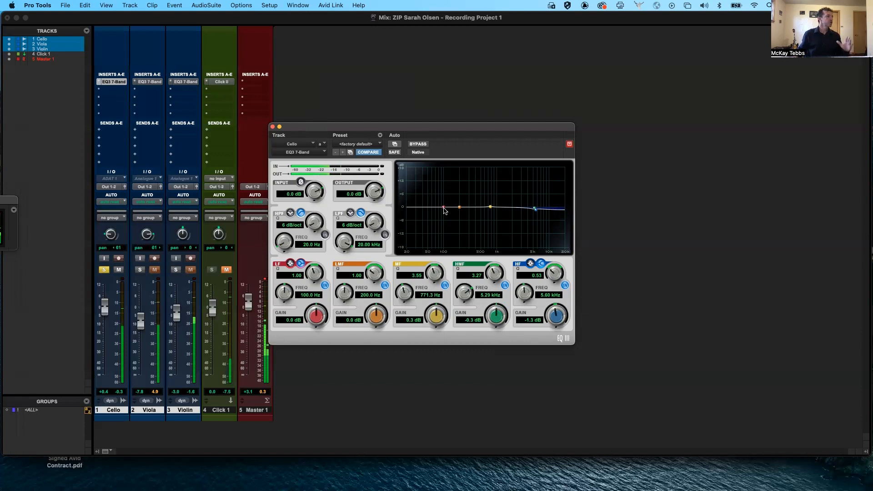
{"action": "left_click_drag", "start_coordinate": [444, 209], "coordinate": [441, 207]}
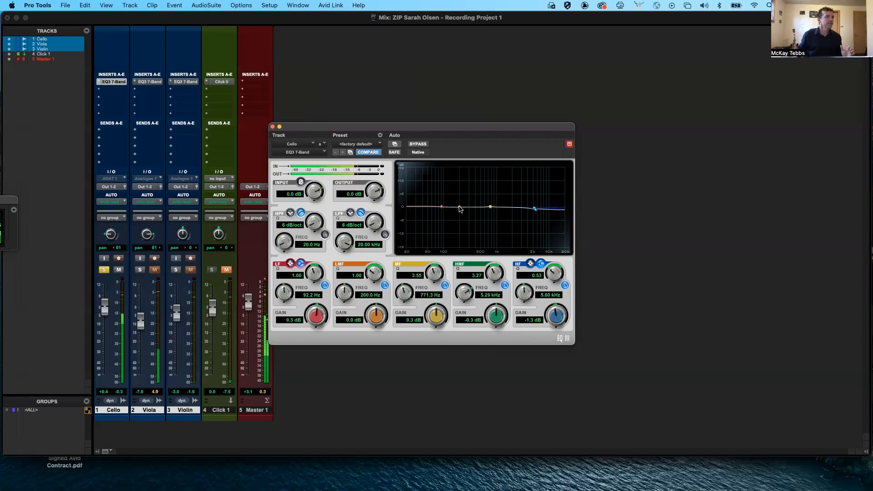
{"action": "mouse_move", "coordinate": [443, 208]}
{"action": "left_mouse_down"}
{"action": "mouse_move", "coordinate": [442, 196]}
{"action": "mouse_move", "coordinate": [459, 197]}
{"action": "mouse_move", "coordinate": [439, 207]}
{"action": "mouse_move", "coordinate": [424, 237]}
{"action": "left_mouse_up"}
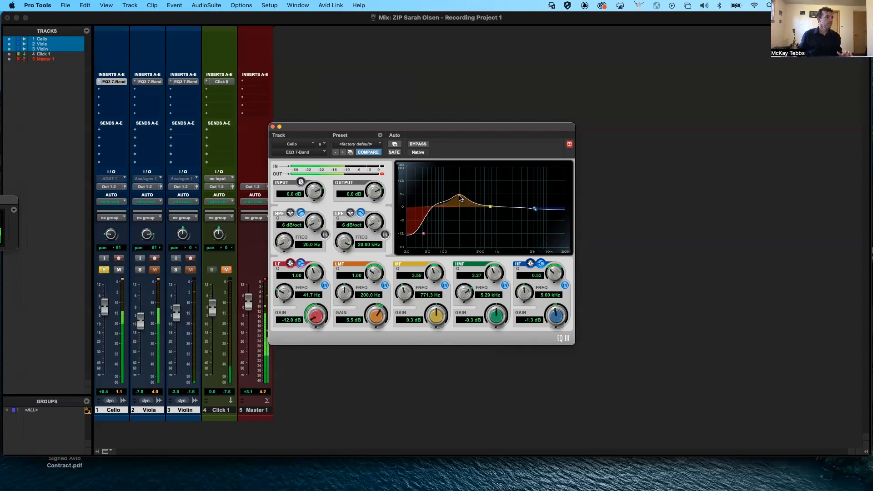
Boost the Cello EQ's LMF band about 9.4 dB at 96.0 Hz with Q 3.16, and close the plug-in window.
{"action": "left_click_drag", "start_coordinate": [371, 271], "coordinate": [367, 247]}
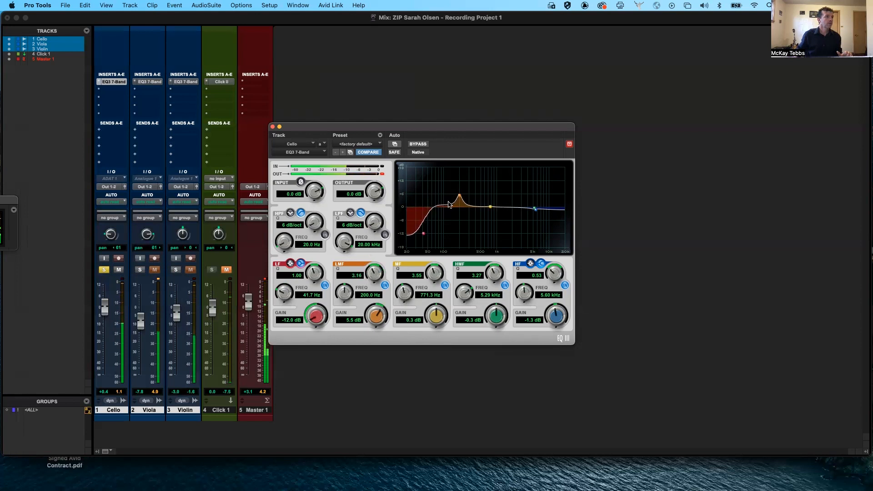
{"action": "left_click_drag", "start_coordinate": [459, 197], "coordinate": [443, 187]}
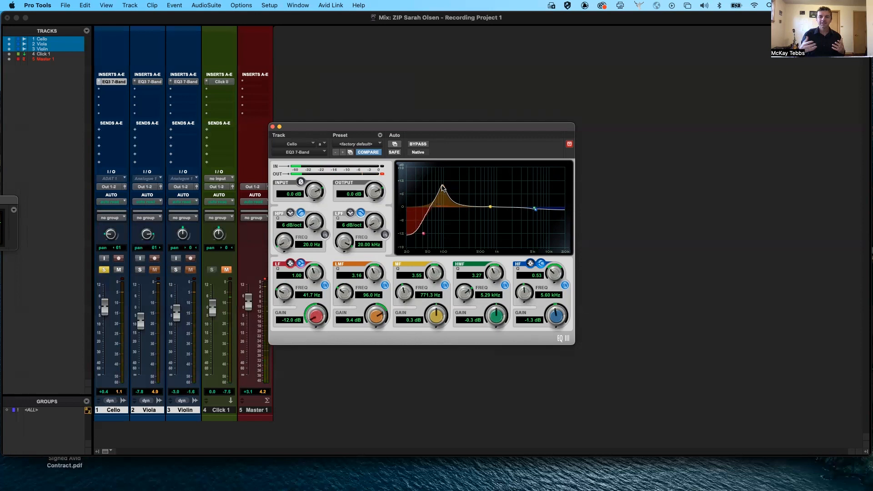
{"action": "left_click", "coordinate": [273, 127]}
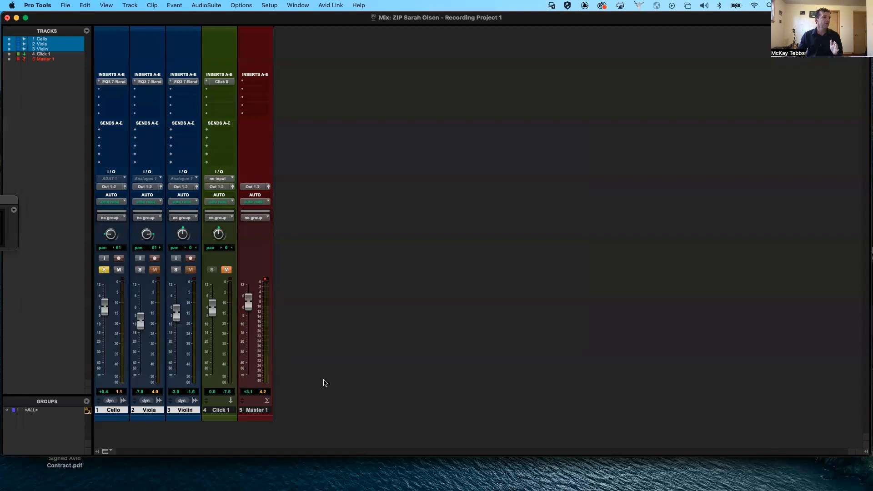
Create a stereo Aux Input track and place it between the Violin and Click 1 tracks.
{"action": "left_click", "coordinate": [223, 410]}
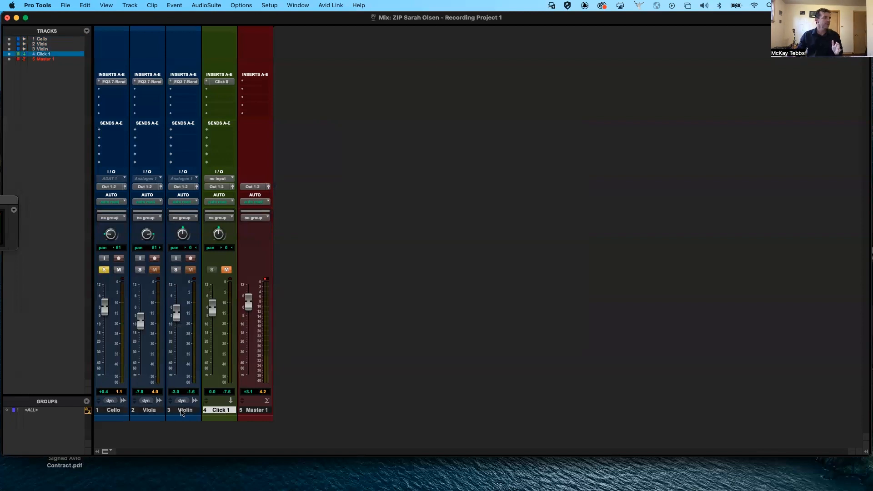
{"action": "left_click", "coordinate": [182, 411]}
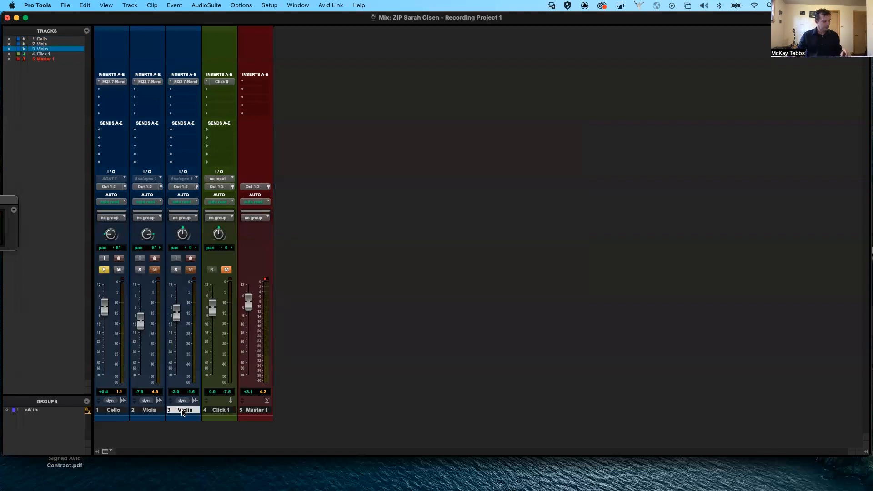
{"action": "double_click", "coordinate": [295, 405]}
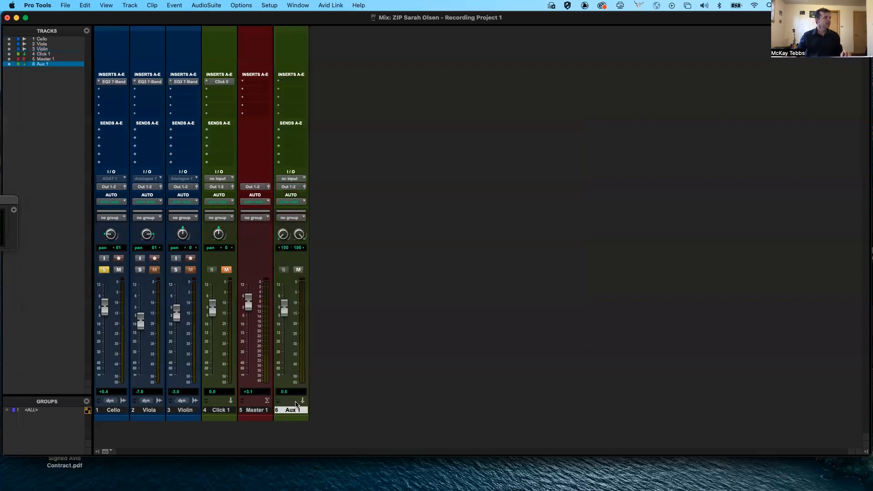
{"action": "left_click_drag", "start_coordinate": [292, 411], "coordinate": [211, 408]}
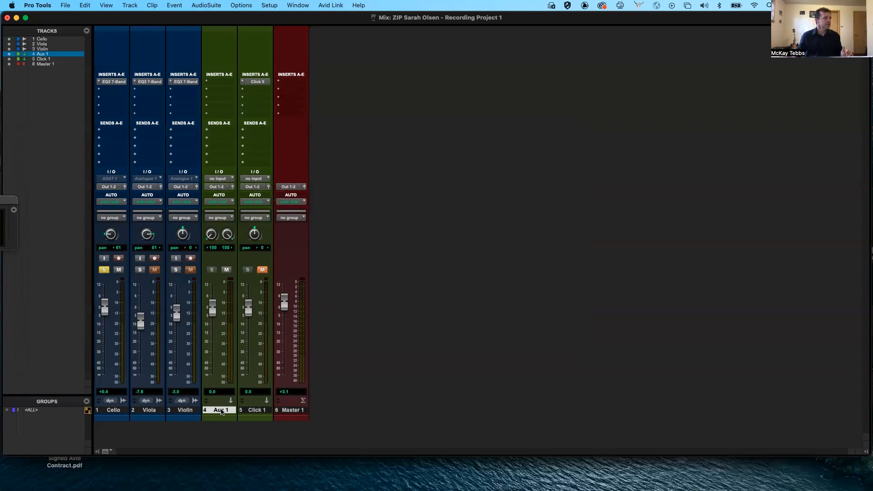
Rename the new aux track as String SubMix.
{"action": "double_click", "coordinate": [221, 411]}
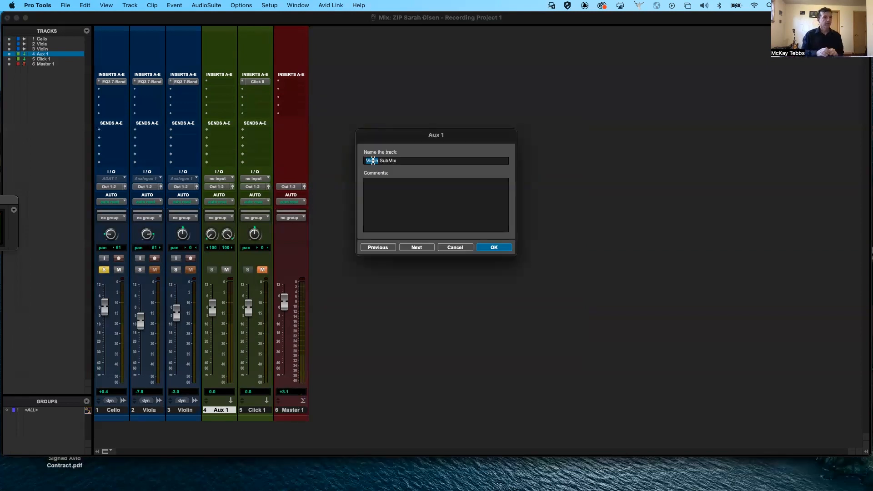
{"action": "type", "text": "String"}
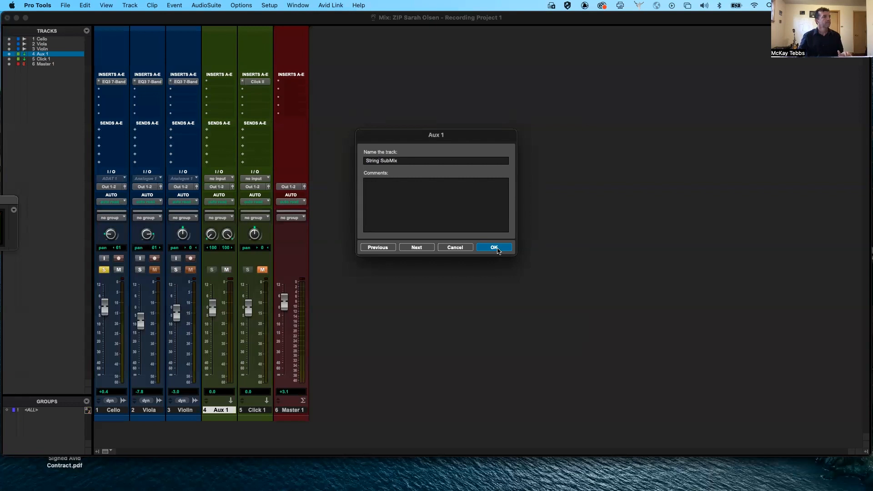
{"action": "left_click", "coordinate": [497, 249]}
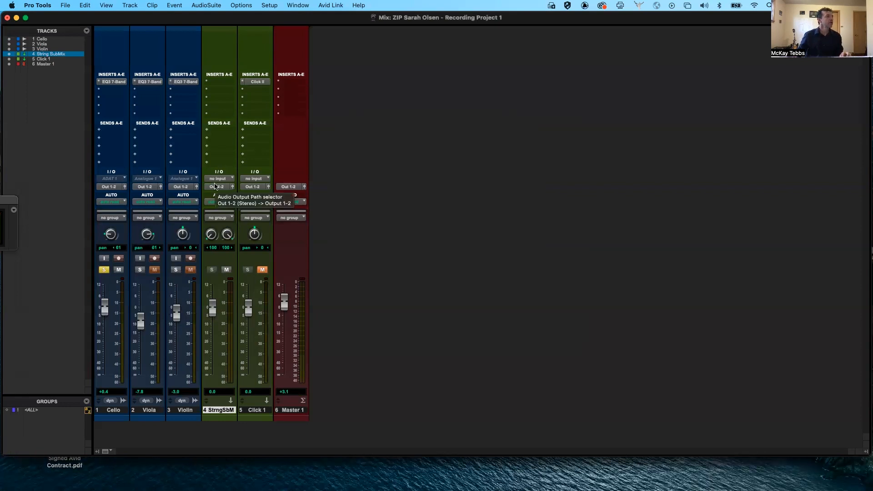
Set the String SubMix track's input to Bus 1-2 (Stereo) and rename that bus as String SubMix.
{"action": "left_click", "coordinate": [223, 180]}
{"action": "mouse_move", "coordinate": [226, 181]}
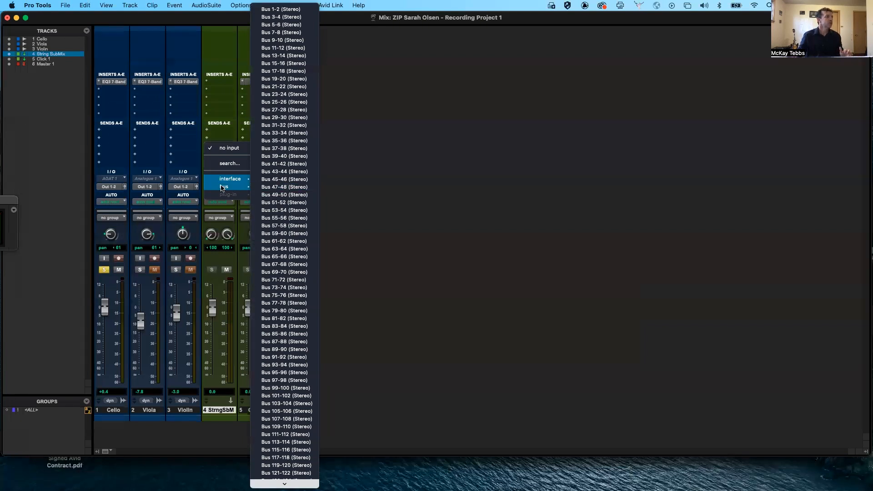
{"action": "left_click", "coordinate": [279, 10]}
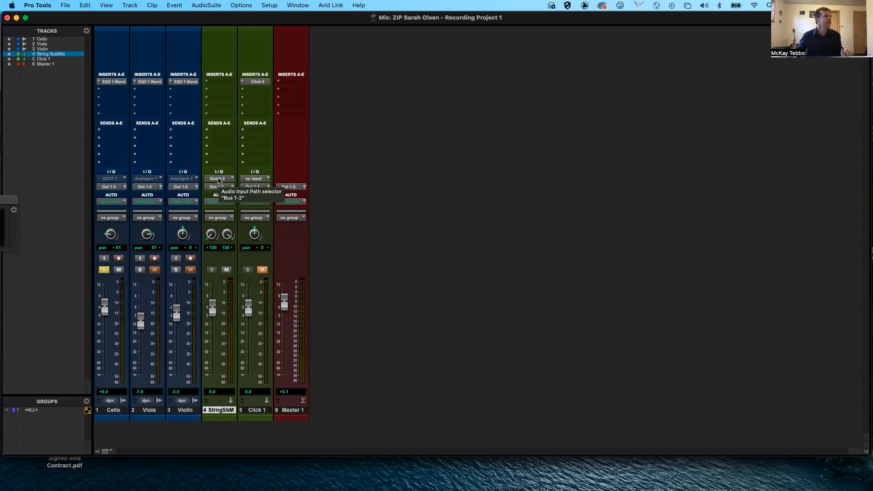
{"action": "right_click", "coordinate": [218, 180]}
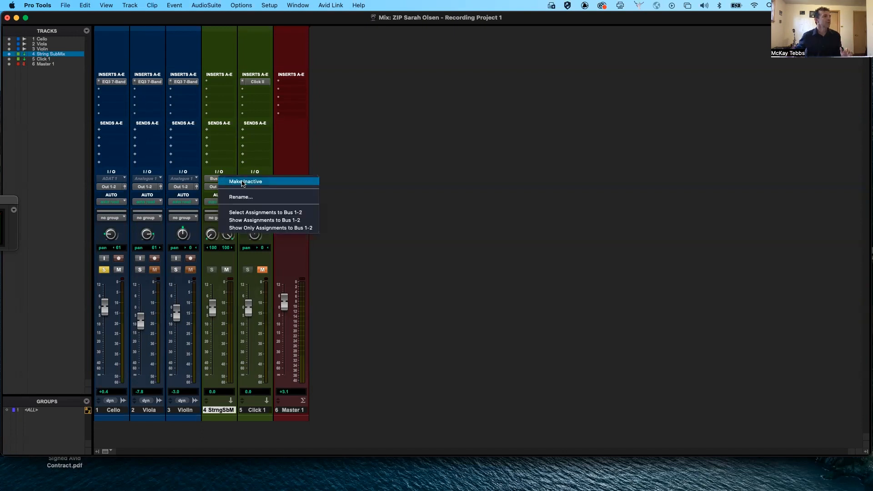
{"action": "left_click", "coordinate": [248, 198]}
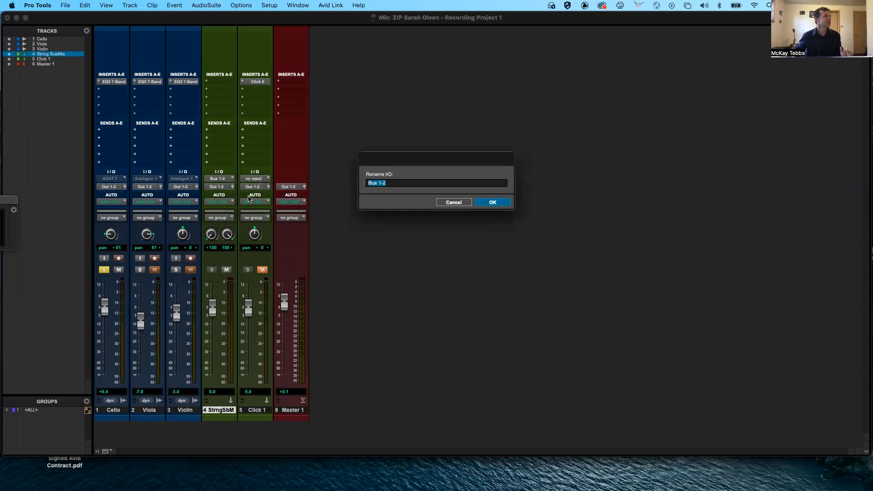
{"action": "type", "text": "String SubMix"}
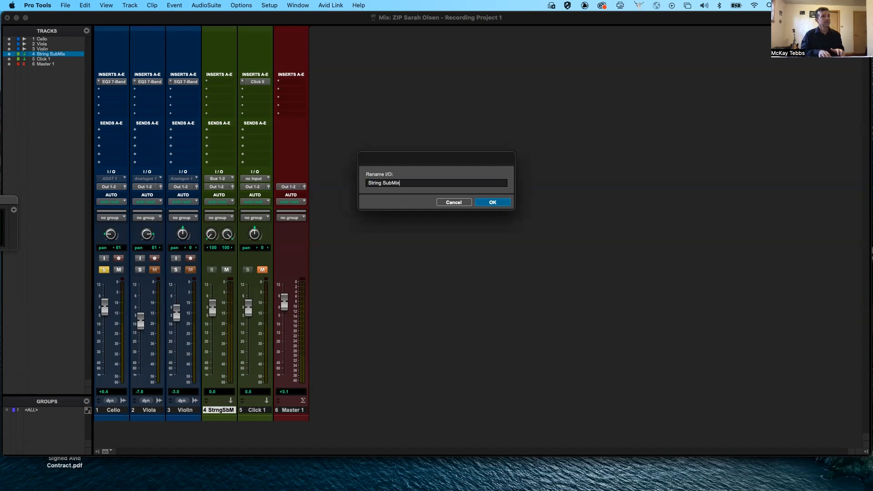
{"action": "key", "text": "Return"}
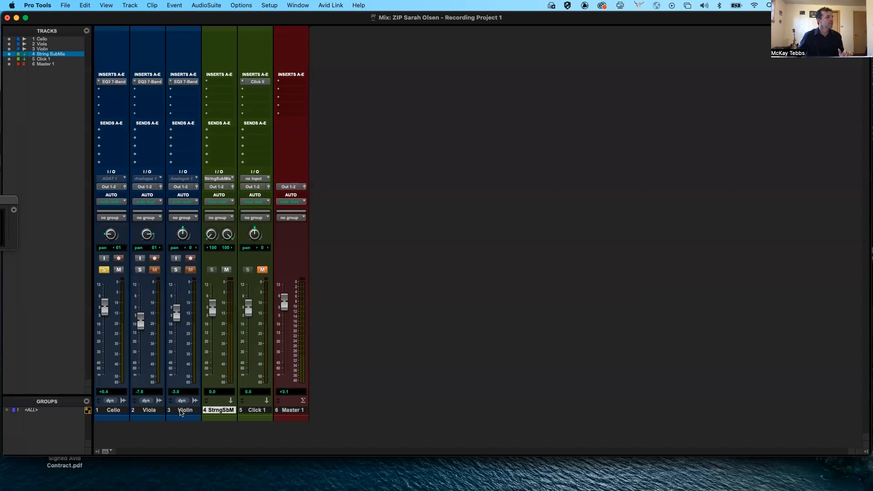
Select the Cello, Viola and Violin tracks together.
{"action": "left_click", "coordinate": [183, 410]}
{"action": "right_click", "coordinate": [150, 411]}
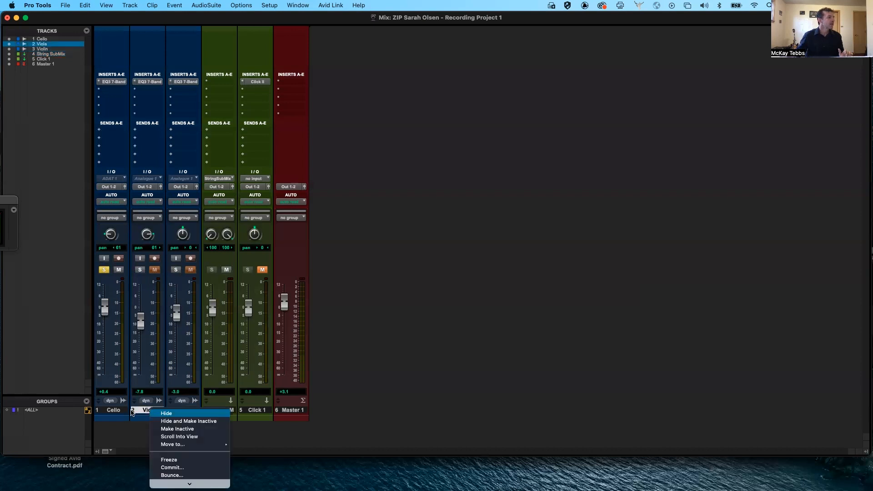
{"action": "left_click", "coordinate": [113, 411]}
{"action": "left_click", "coordinate": [114, 412]}
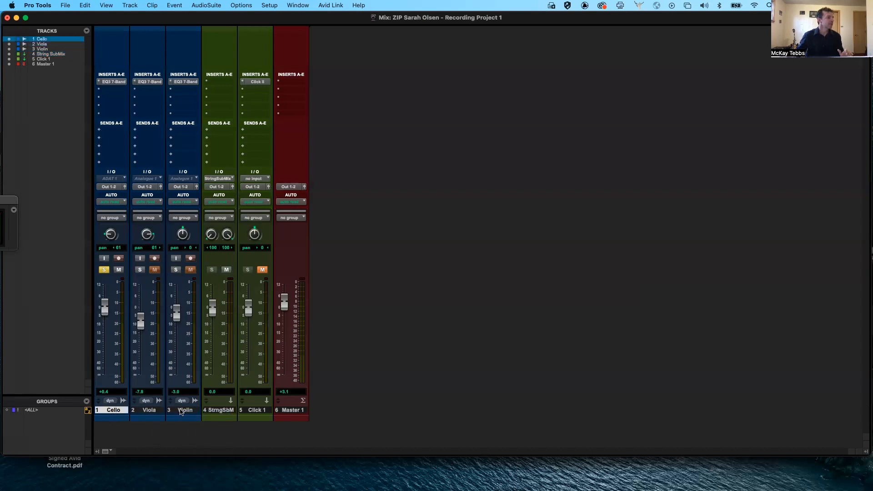
{"action": "left_click", "coordinate": [182, 411], "text": "shift"}
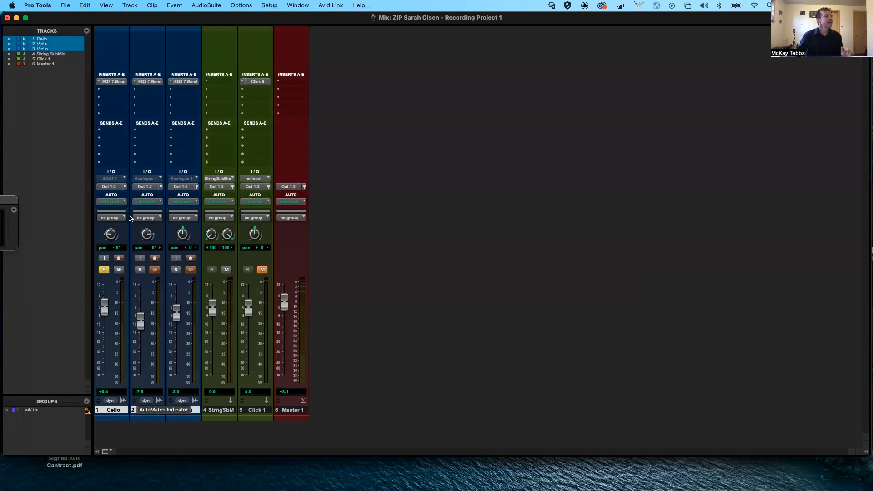
{"action": "left_click", "coordinate": [113, 188]}
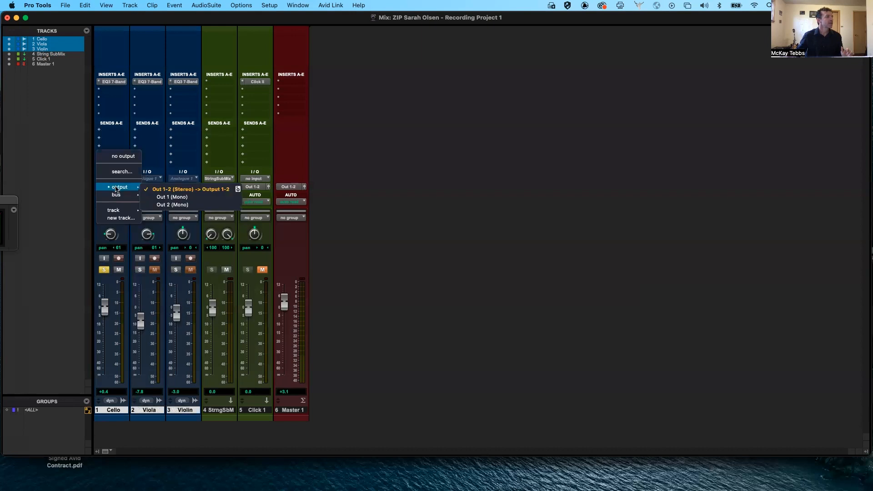
{"action": "left_click", "coordinate": [232, 188]}
{"action": "left_click", "coordinate": [151, 187]}
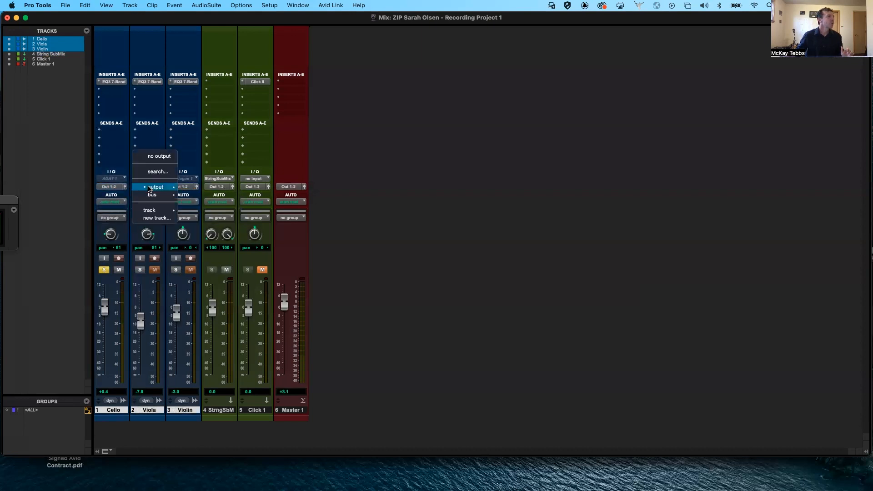
{"action": "left_click", "coordinate": [317, 196]}
{"action": "left_click", "coordinate": [186, 187]}
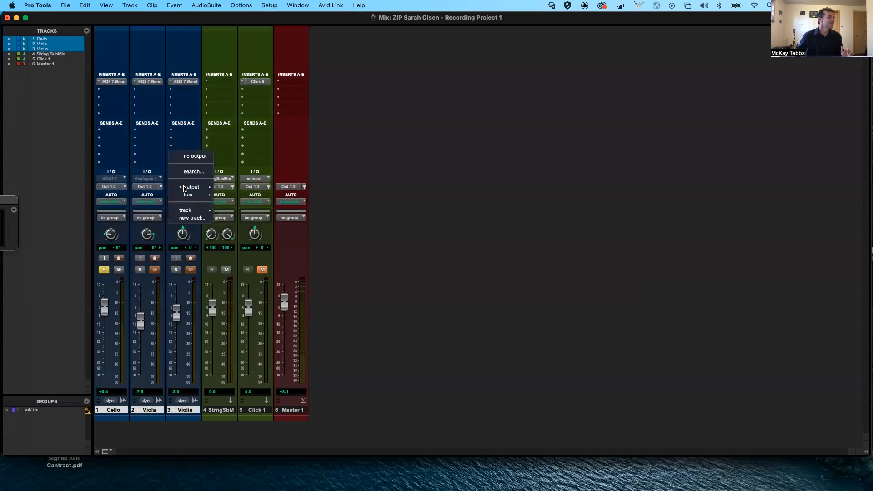
{"action": "left_click", "coordinate": [361, 213]}
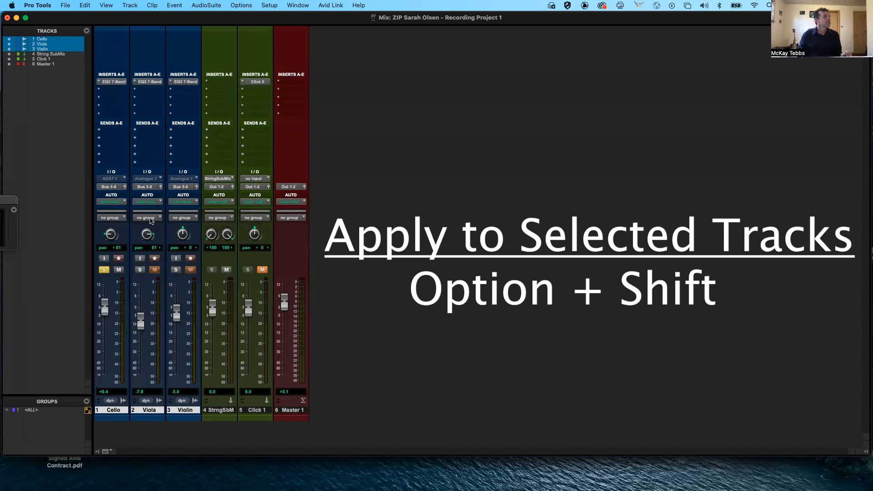
Route the Cello, Viola and Violin outputs to the String SubMix (Stereo) bus and lower the String SubMix fader to about -3.3 dB.
{"action": "left_click", "coordinate": [112, 187]}
{"action": "mouse_move", "coordinate": [116, 195]}
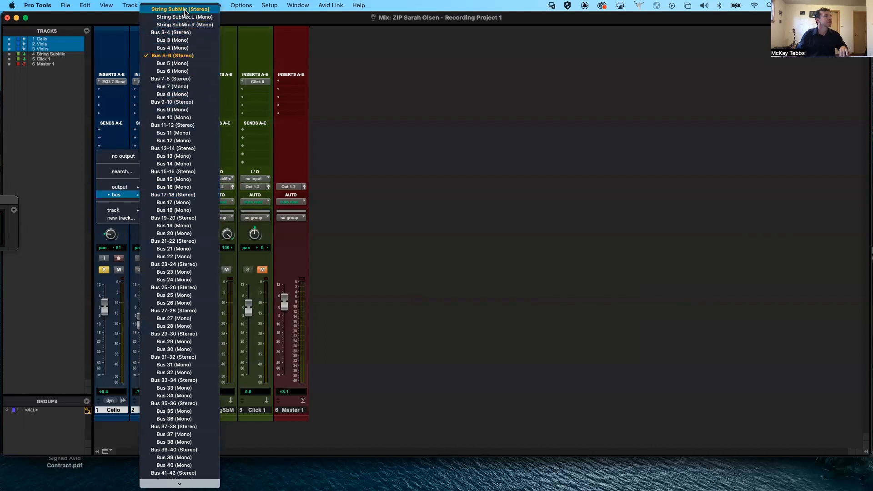
{"action": "left_click", "coordinate": [180, 9]}
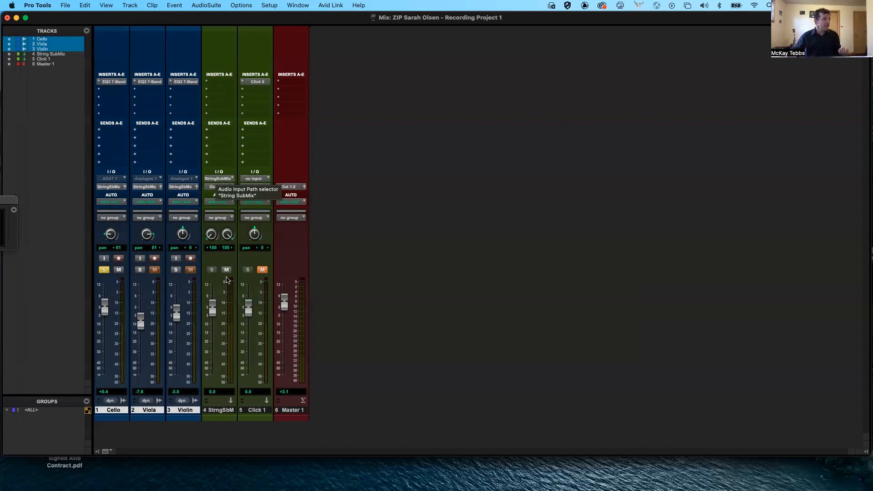
{"action": "mouse_move", "coordinate": [216, 311]}
{"action": "left_mouse_down"}
{"action": "mouse_move", "coordinate": [213, 329]}
{"action": "mouse_move", "coordinate": [212, 300]}
{"action": "mouse_move", "coordinate": [212, 330]}
{"action": "mouse_move", "coordinate": [210, 303]}
{"action": "mouse_move", "coordinate": [206, 316]}
{"action": "left_mouse_up"}
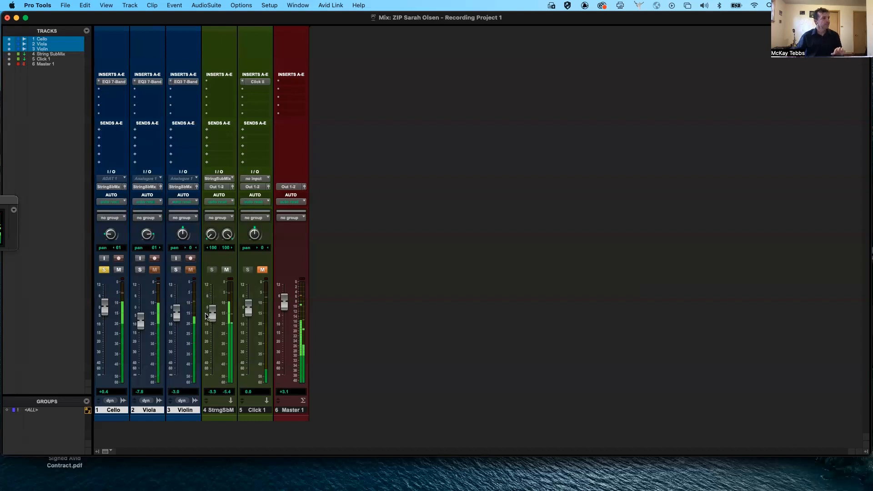
Unsolo the Cello and play the mix, trying the String SubMix fader at +1.6 dB before lowering it to -3.3 dB.
{"action": "mouse_move", "coordinate": [206, 316]}
{"action": "left_mouse_down"}
{"action": "mouse_move", "coordinate": [205, 370]}
{"action": "mouse_move", "coordinate": [210, 307]}
{"action": "left_mouse_up"}
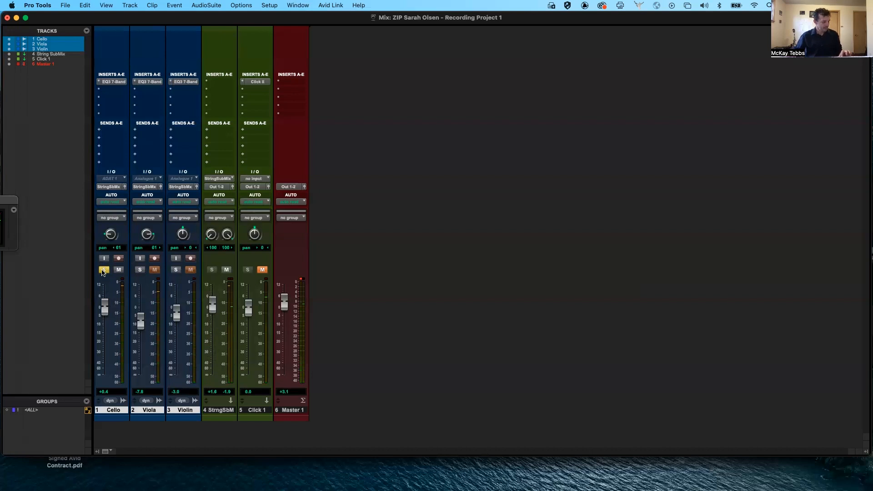
{"action": "left_click", "coordinate": [104, 270]}
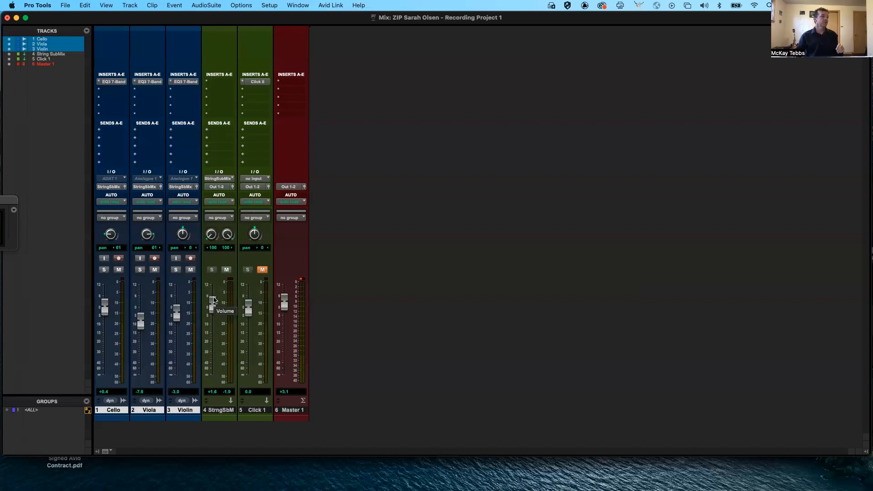
{"action": "key", "text": "space"}
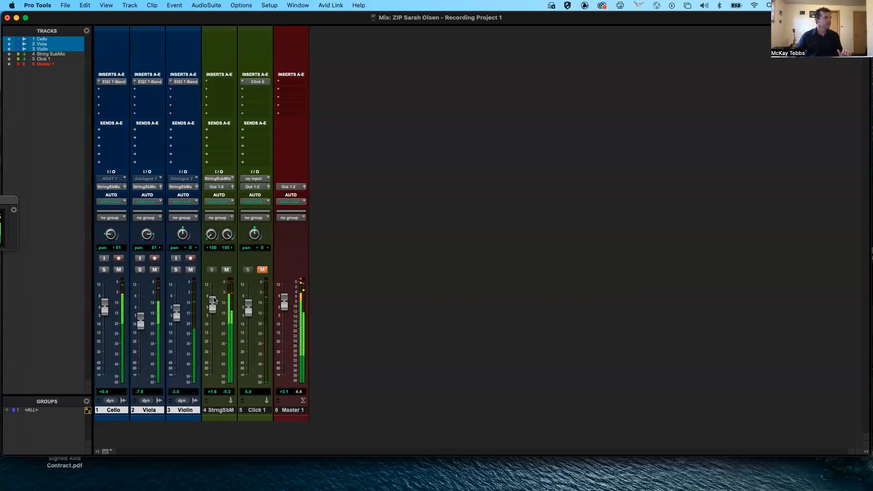
{"action": "mouse_move", "coordinate": [213, 300]}
{"action": "left_mouse_down"}
{"action": "mouse_move", "coordinate": [210, 359]}
{"action": "mouse_move", "coordinate": [211, 309]}
{"action": "left_mouse_up"}
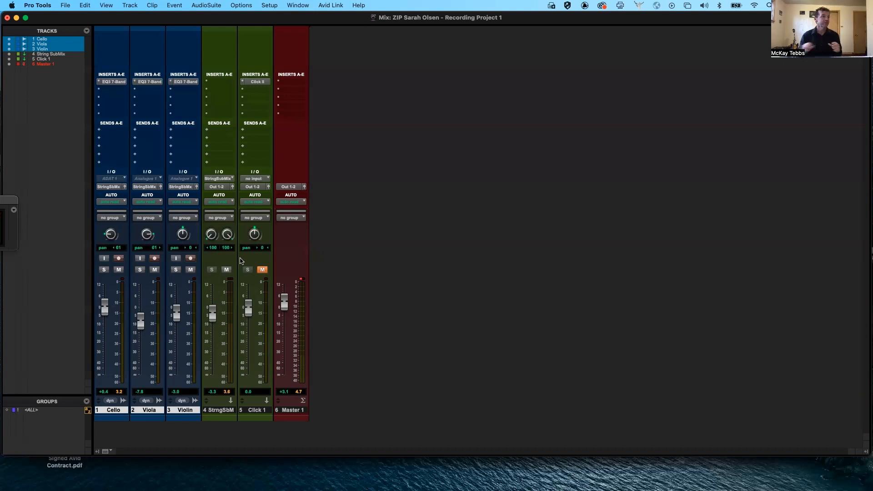
Insert the stereo D-Verb reverb in the first insert slot of the String SubMix track.
{"action": "left_click", "coordinate": [214, 83]}
{"action": "mouse_move", "coordinate": [240, 83]}
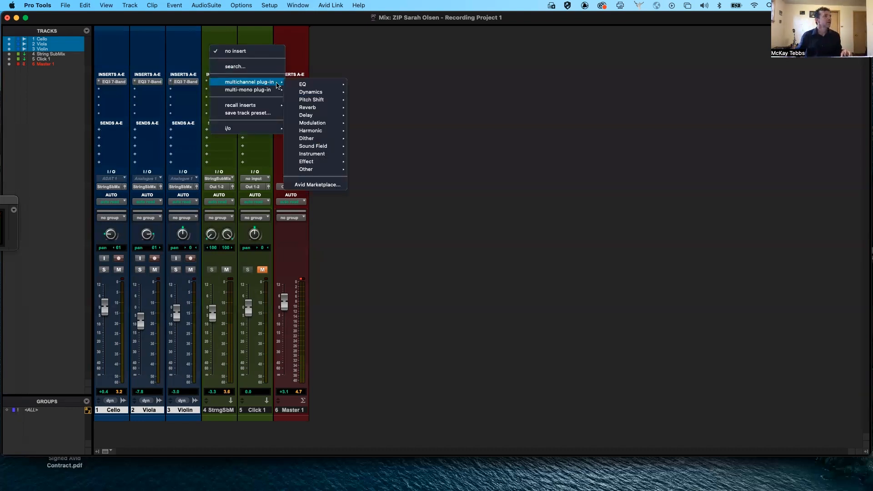
{"action": "mouse_move", "coordinate": [315, 107]}
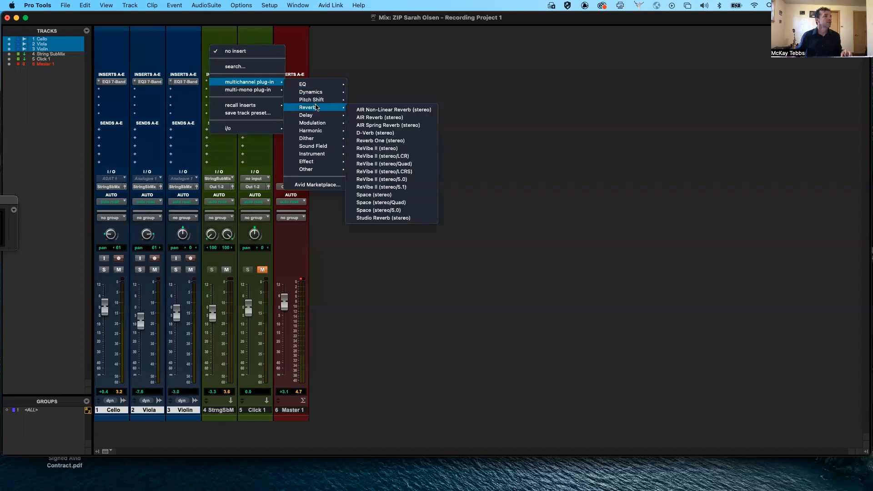
{"action": "left_click", "coordinate": [385, 136]}
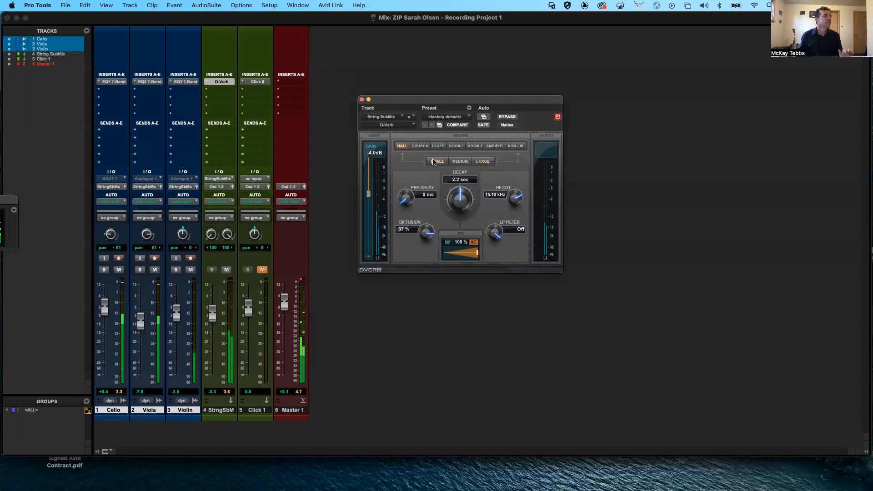
Load the Plate Bright preset in D-Verb and reduce its wet/dry mix to about 25%.
{"action": "left_click", "coordinate": [418, 147]}
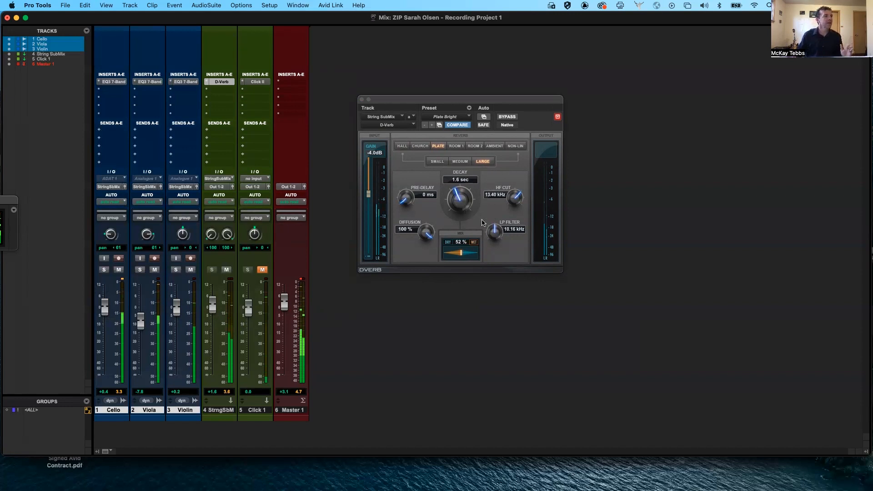
{"action": "left_click", "coordinate": [462, 254]}
{"action": "mouse_move", "coordinate": [462, 254]}
{"action": "left_mouse_down"}
{"action": "mouse_move", "coordinate": [476, 254]}
{"action": "mouse_move", "coordinate": [452, 251]}
{"action": "left_mouse_up"}
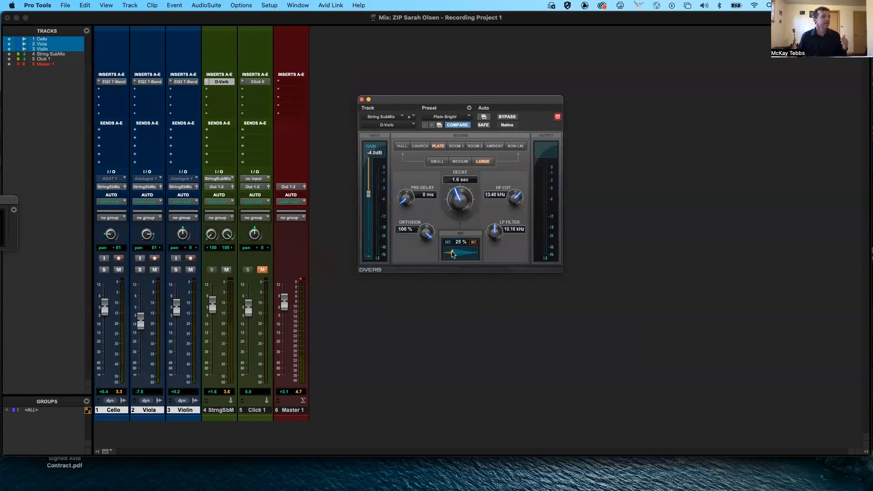
Audition the D-Verb mix at about 87% wet, settle on about 36% and close the plug-in.
{"action": "left_click_drag", "start_coordinate": [453, 253], "coordinate": [476, 255]}
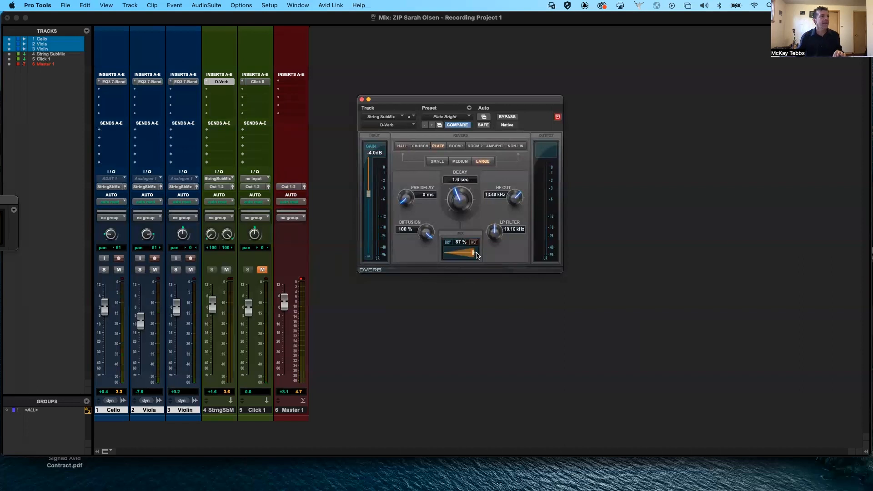
{"action": "key", "text": "space"}
{"action": "left_click_drag", "start_coordinate": [476, 255], "coordinate": [453, 254]}
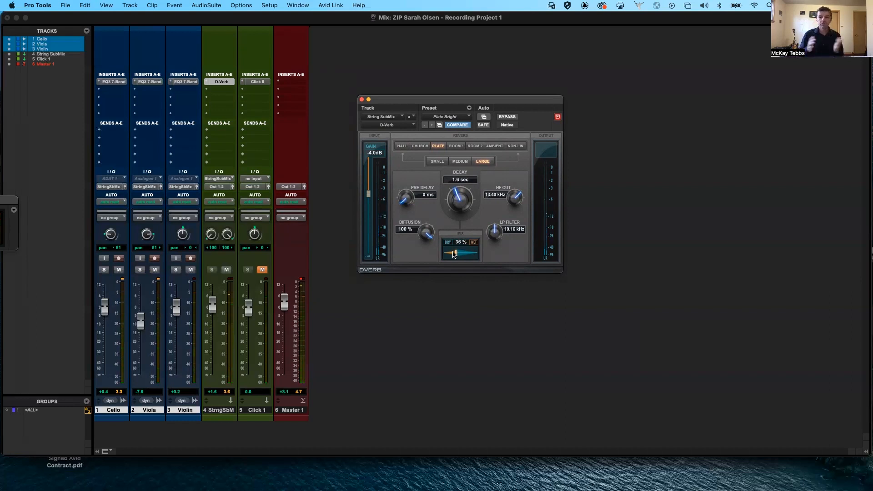
{"action": "left_click", "coordinate": [362, 99]}
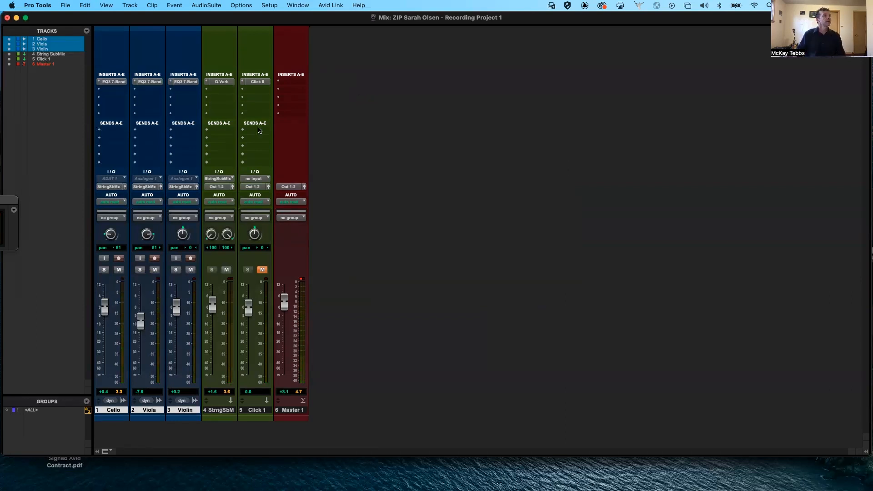
Insert the stereo Mod Delay III in the second insert slot of the String SubMix track with the Slapback Delay preset.
{"action": "left_click", "coordinate": [222, 89]}
{"action": "mouse_move", "coordinate": [226, 91]}
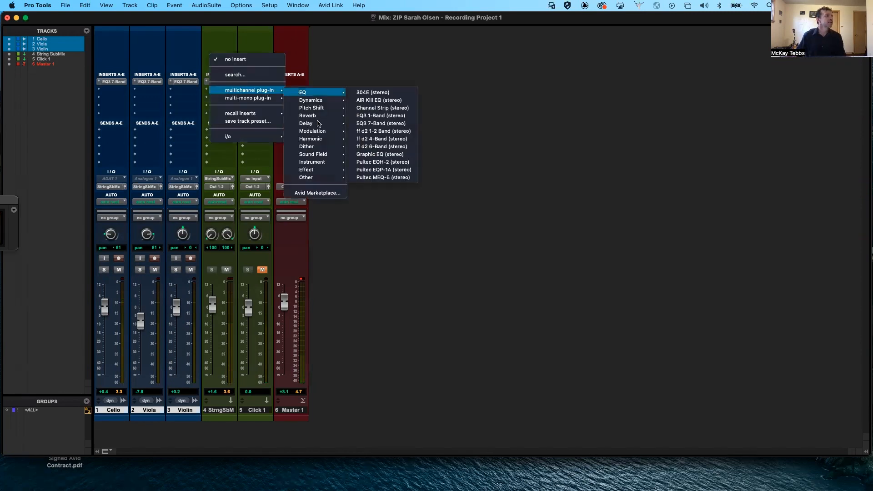
{"action": "mouse_move", "coordinate": [318, 124]}
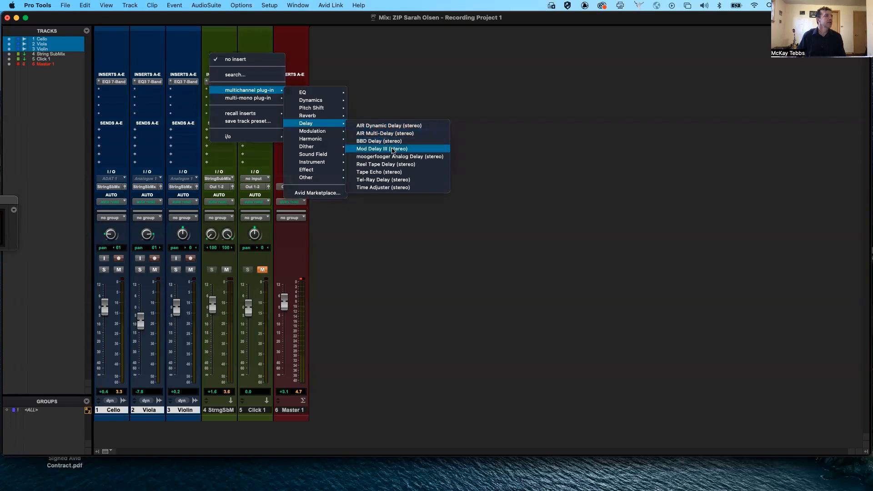
{"action": "left_click", "coordinate": [408, 150]}
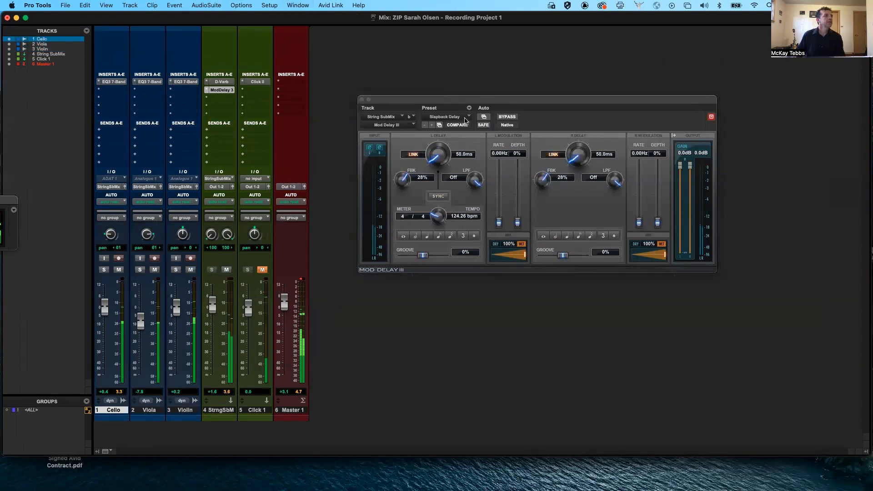
Set the Mod Delay III to a quarter-note delay and bring its wet/dry mix down to about 37%.
{"action": "mouse_move", "coordinate": [526, 253]}
{"action": "left_mouse_down"}
{"action": "mouse_move", "coordinate": [498, 254]}
{"action": "mouse_move", "coordinate": [518, 255]}
{"action": "left_mouse_up"}
{"action": "left_click", "coordinate": [427, 236]}
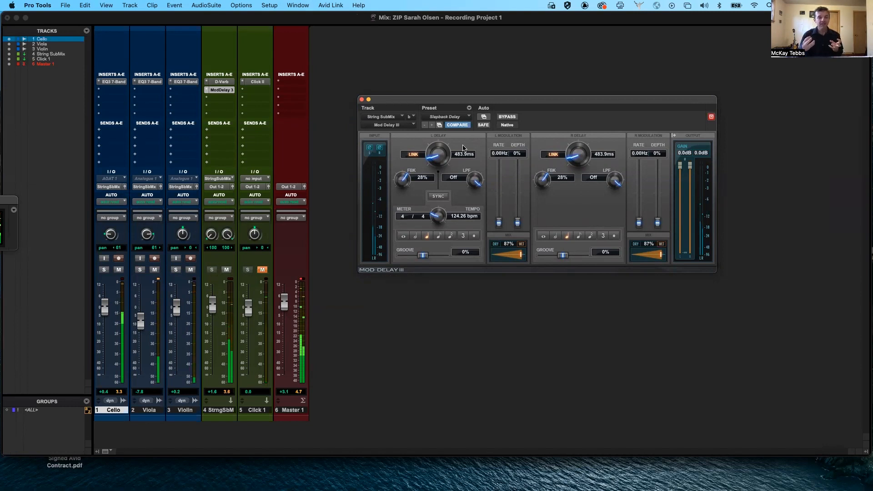
{"action": "left_click_drag", "start_coordinate": [521, 258], "coordinate": [501, 257]}
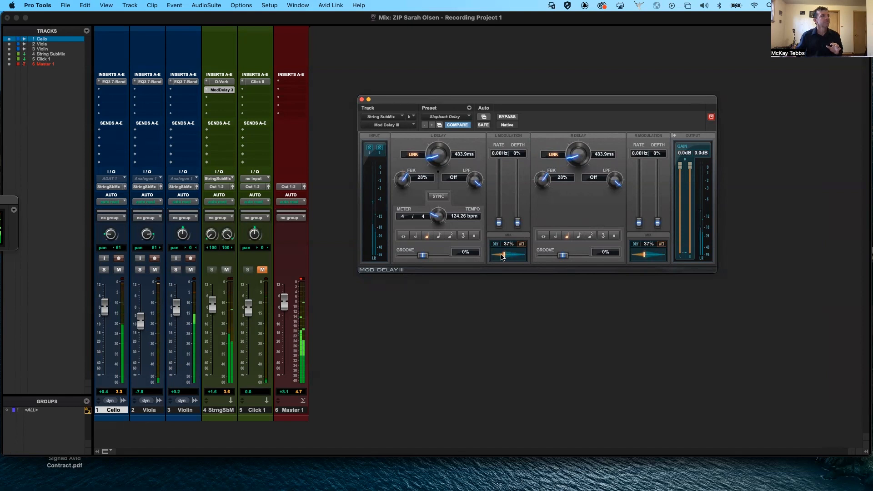
Try an eighth-note delay, settle on sixteenth notes with the mix at about 39%, and close the Mod Delay III.
{"action": "left_click", "coordinate": [579, 236]}
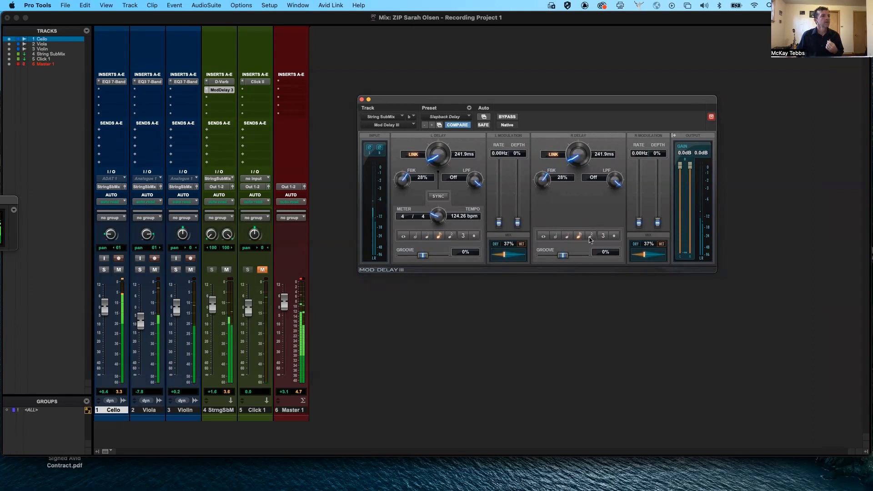
{"action": "left_click", "coordinate": [590, 236]}
{"action": "mouse_move", "coordinate": [504, 257]}
{"action": "left_mouse_down"}
{"action": "mouse_move", "coordinate": [518, 258]}
{"action": "mouse_move", "coordinate": [505, 256]}
{"action": "left_mouse_up"}
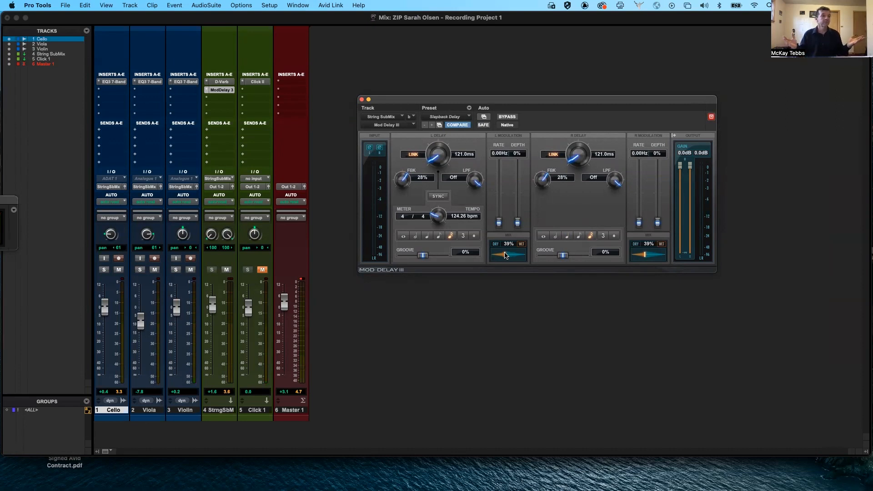
{"action": "left_click", "coordinate": [362, 99]}
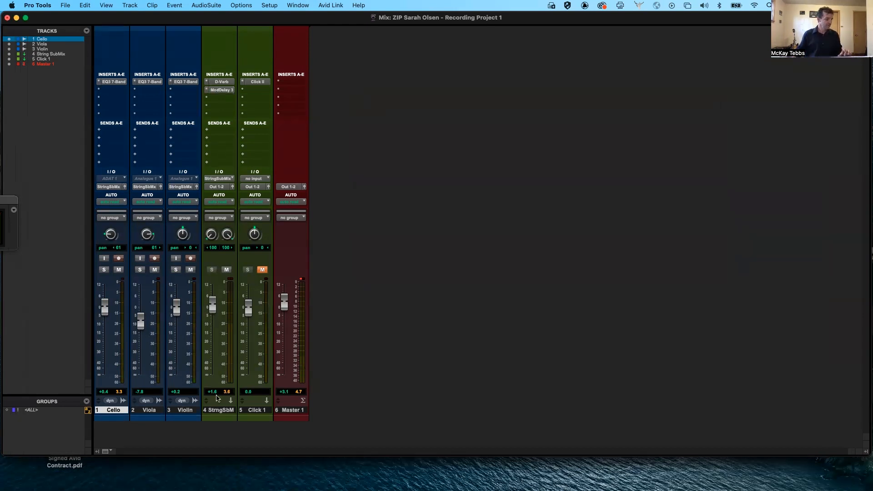